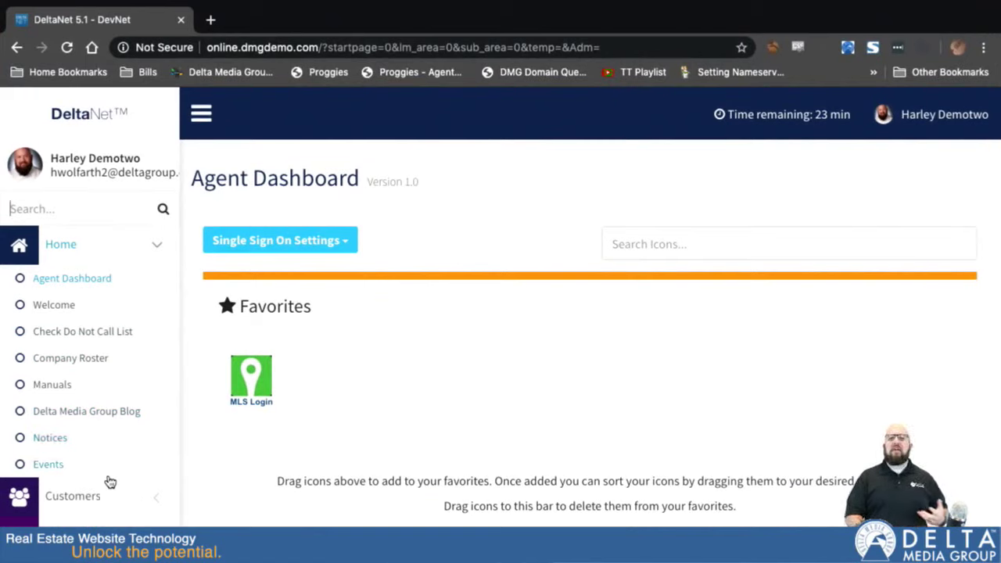
Open the Customer Center and bring up the record of the GCS-coded customer in the Customer Detailed List
click(101, 498)
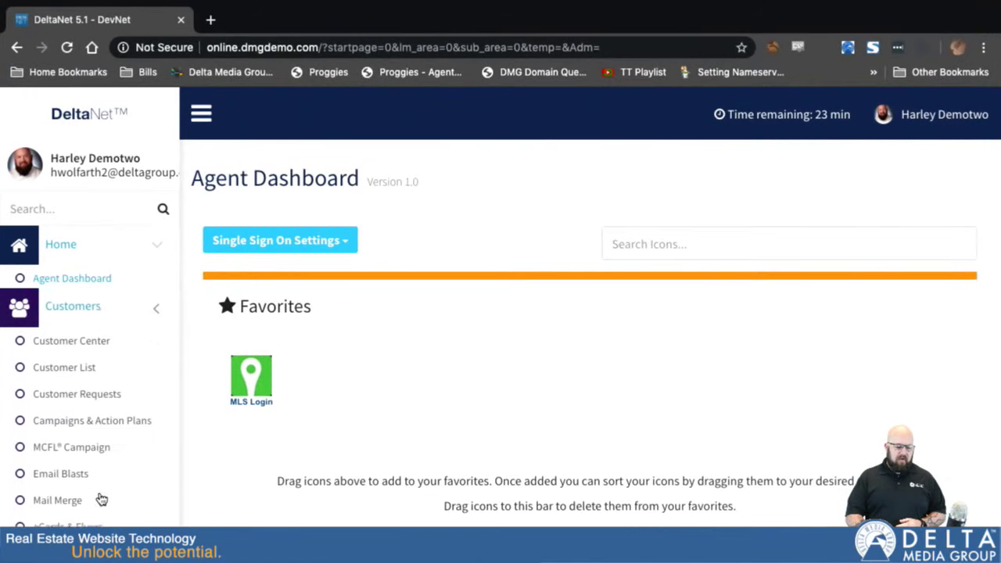
click(96, 327)
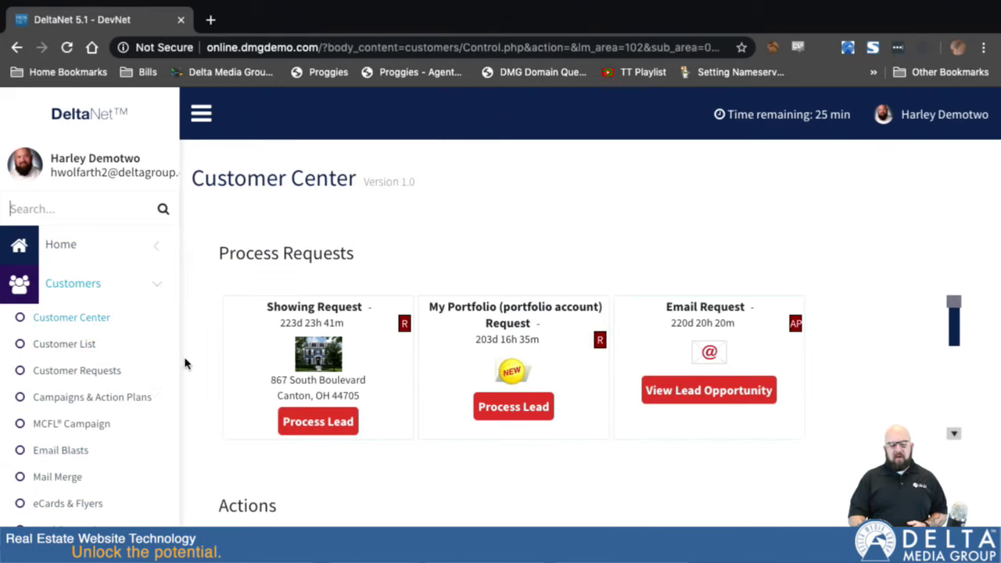
scroll(186, 363, down, 8)
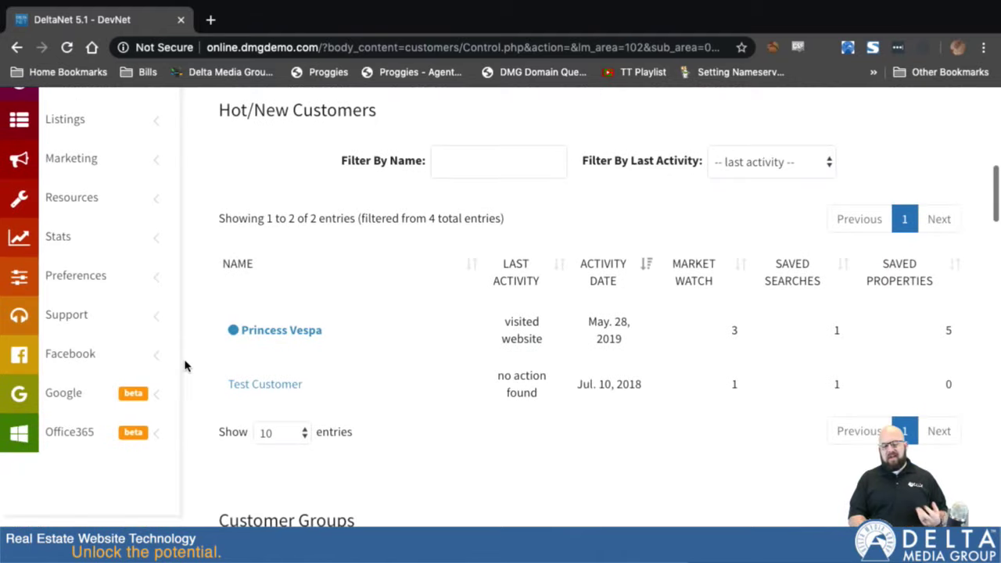
scroll(185, 365, down, 10)
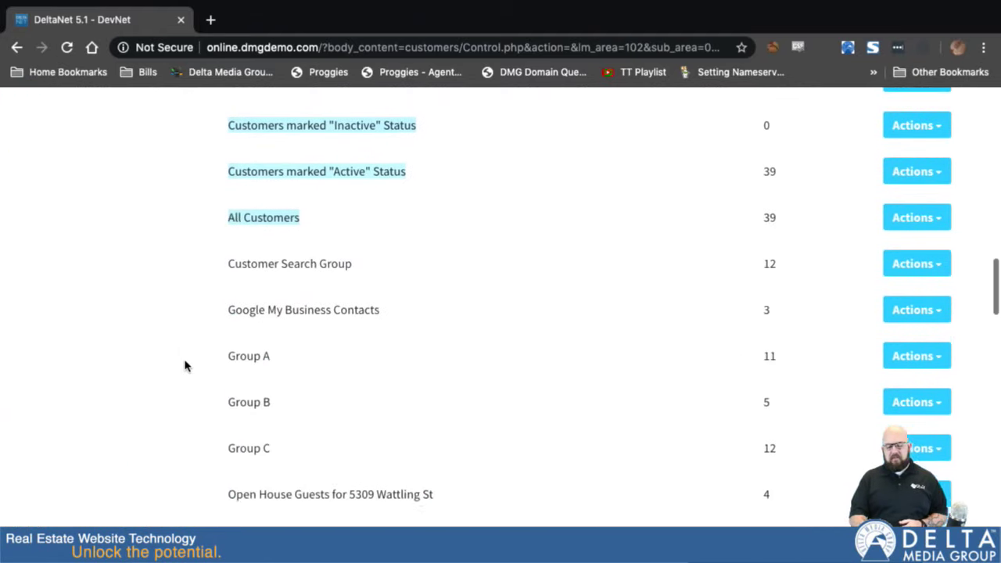
scroll(185, 365, down, 2)
scroll(186, 366, down, 2)
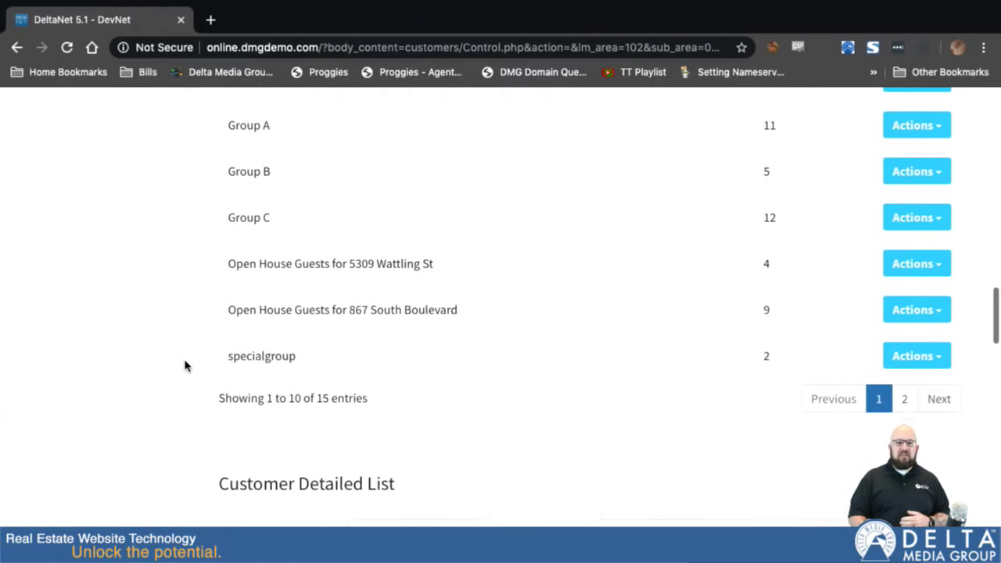
scroll(185, 365, down, 6)
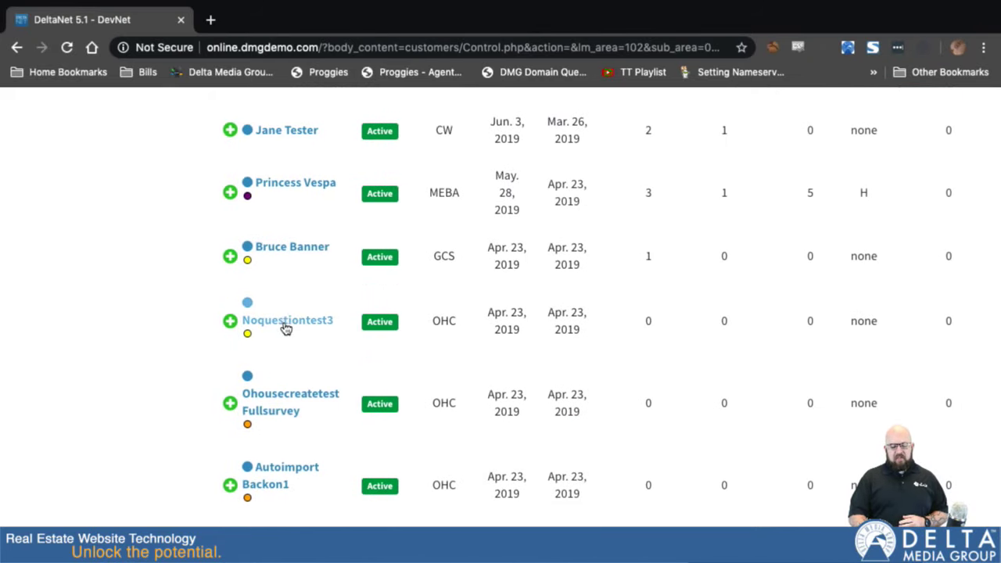
click(282, 249)
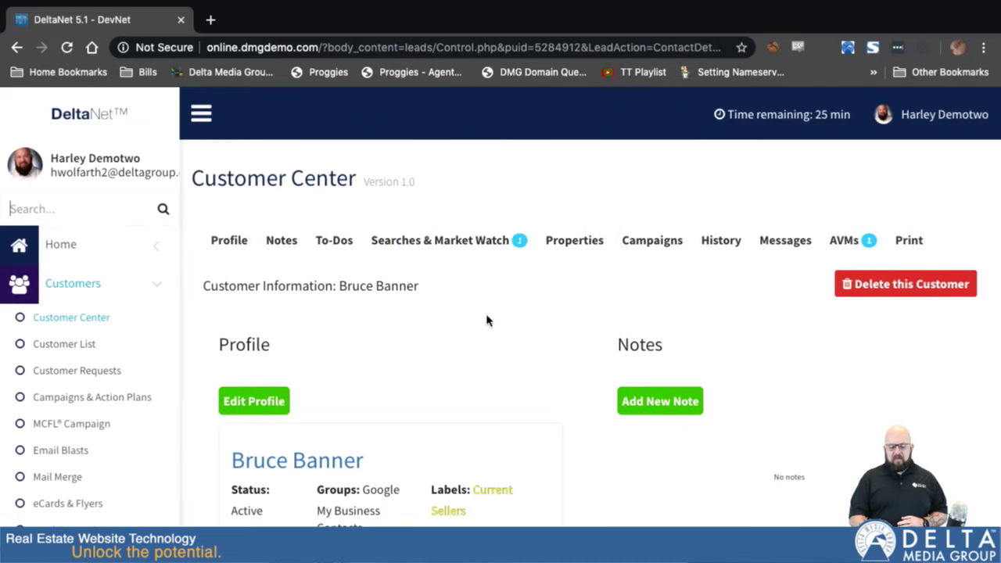
Start a market watch by market for this customer, look up "canton" as the market, review the optional filters, and close without saving
scroll(568, 481, down, 7)
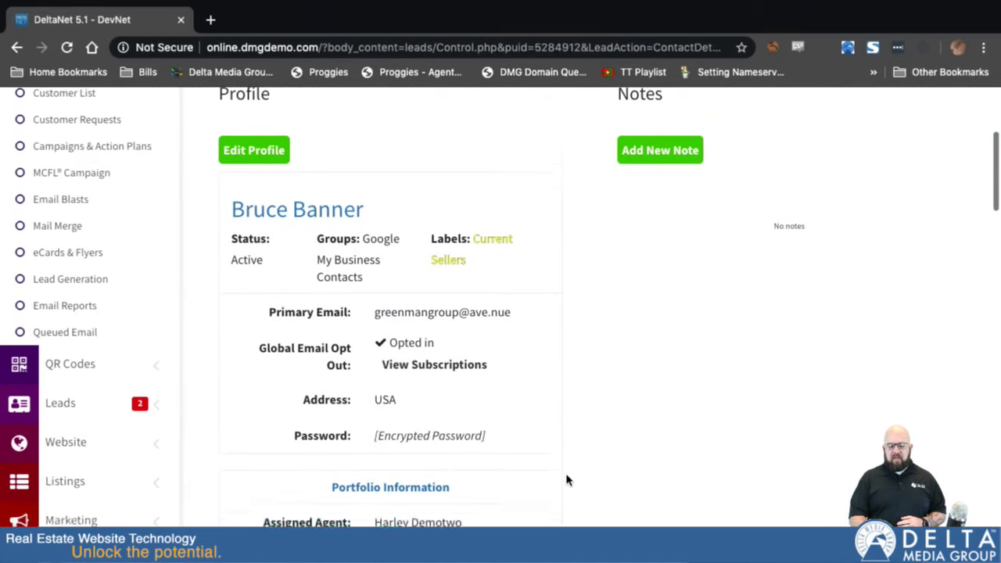
scroll(567, 481, down, 5)
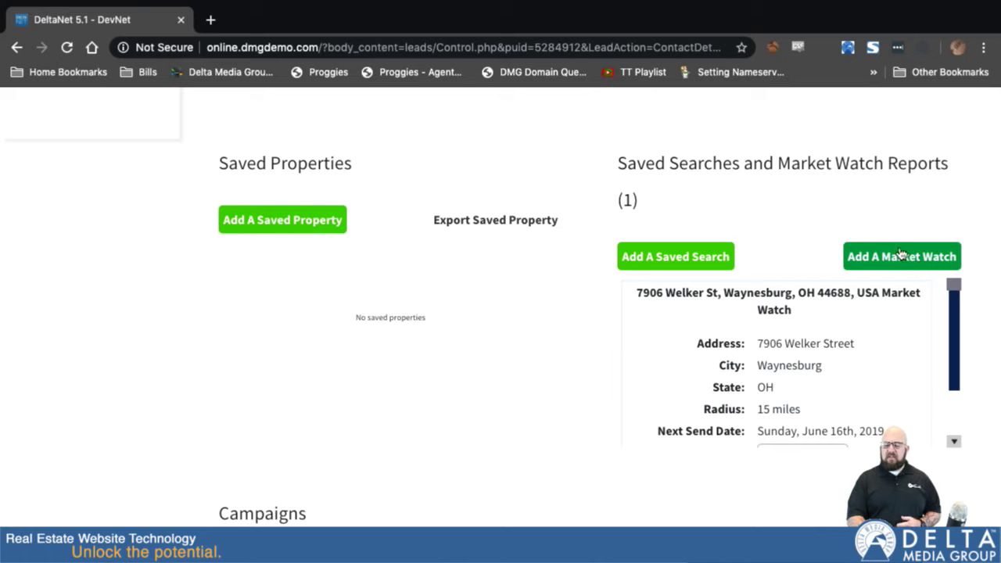
click(890, 258)
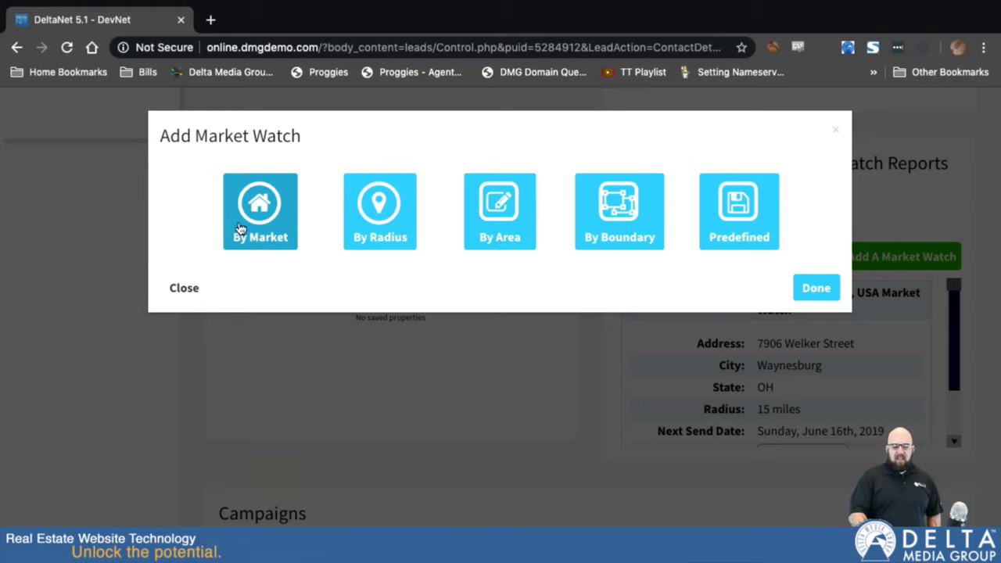
click(258, 210)
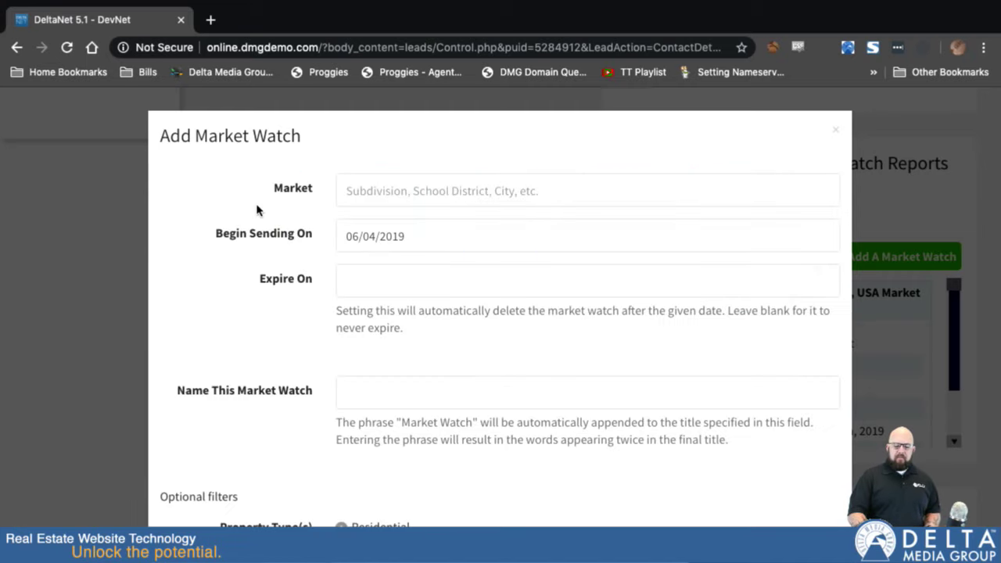
click(406, 192)
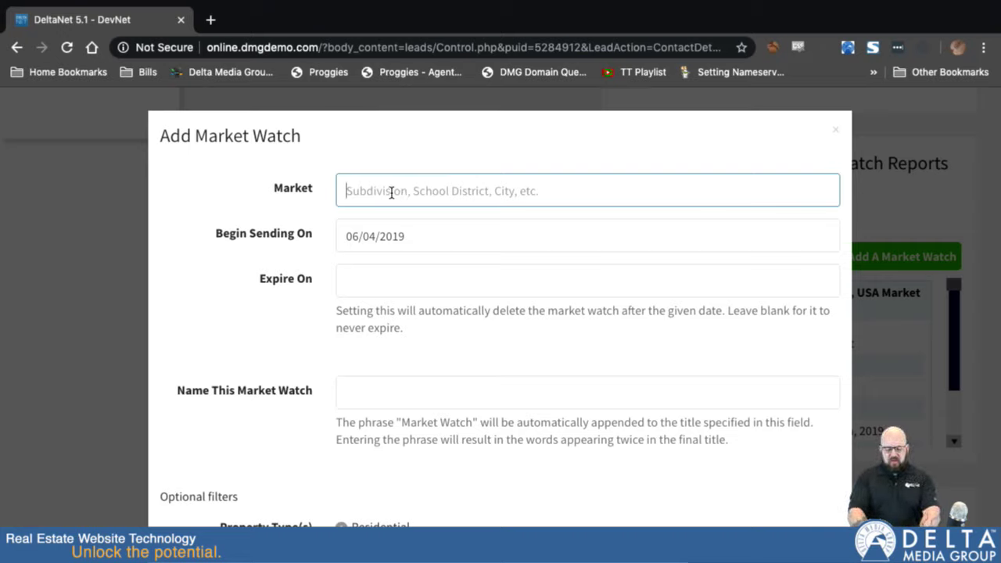
text(canton)
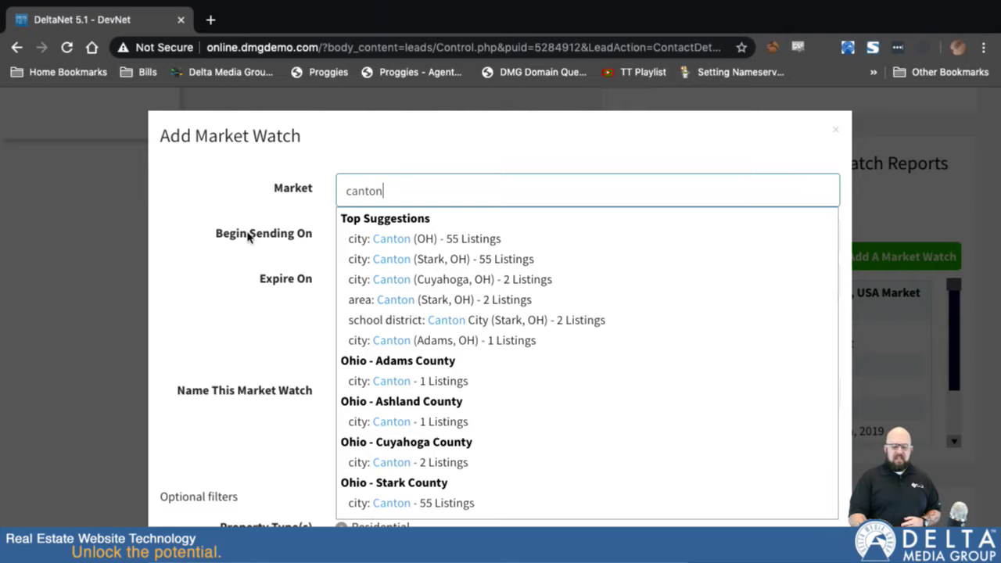
click(221, 254)
scroll(637, 450, down, 10)
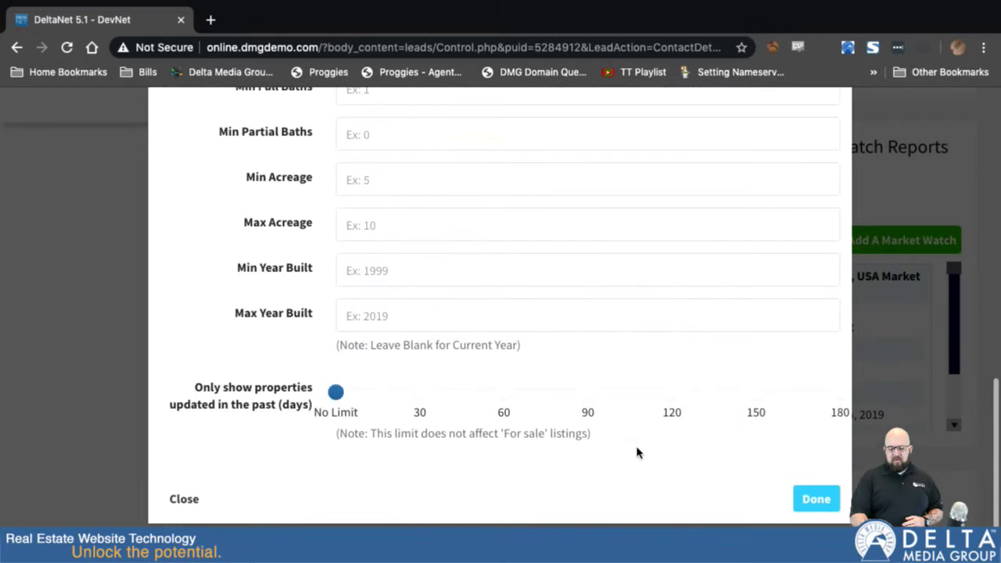
click(175, 515)
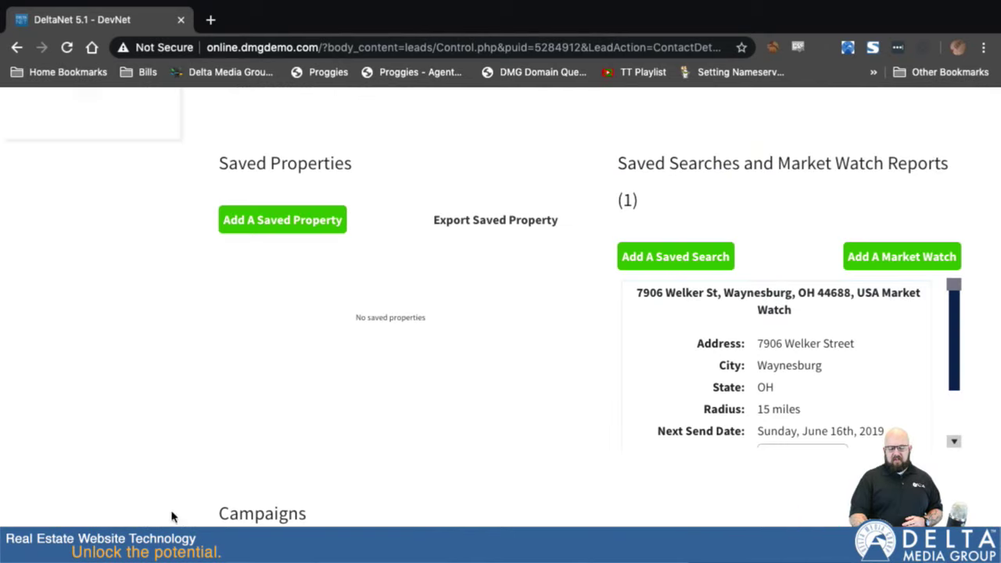
Try a market watch by radius, shifting the circle's center slightly west of Canton and shrinking it tightly around the city, and discard it
click(886, 254)
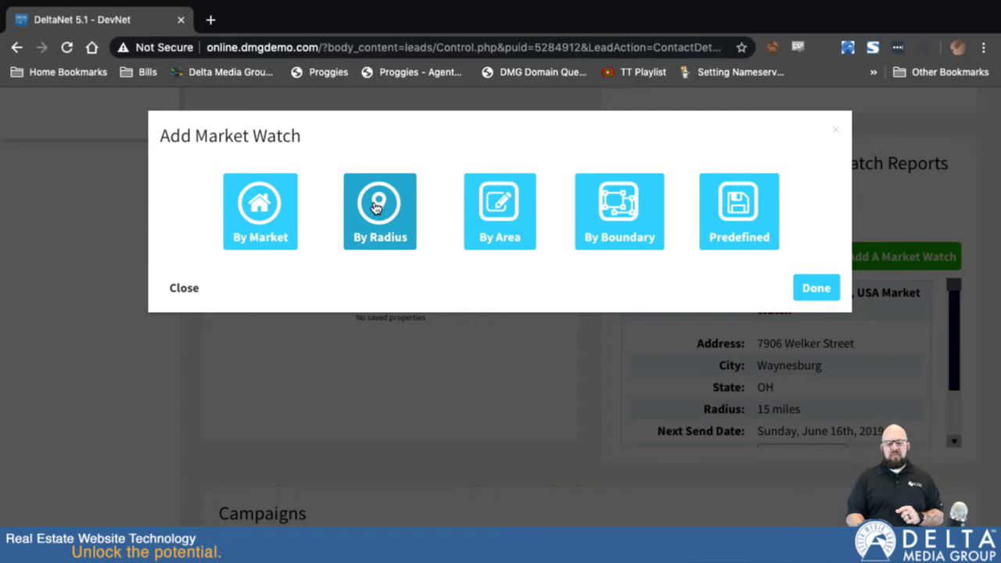
click(376, 207)
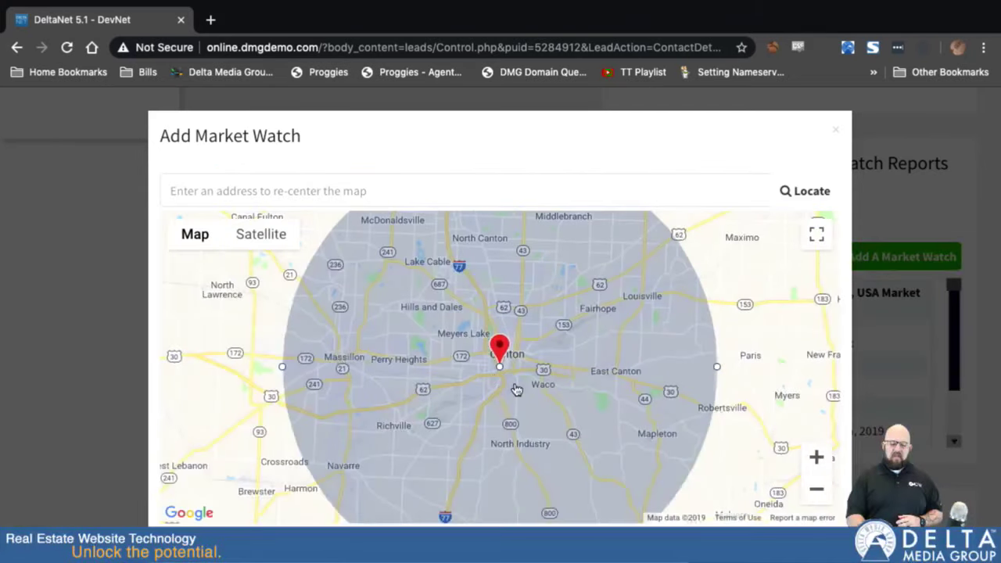
drag(502, 370, 494, 351)
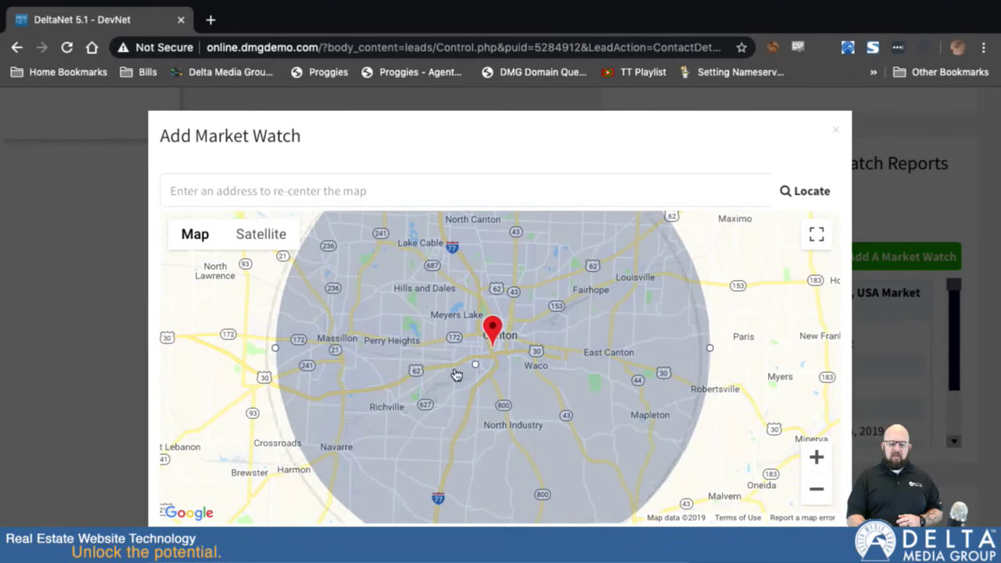
click(484, 352)
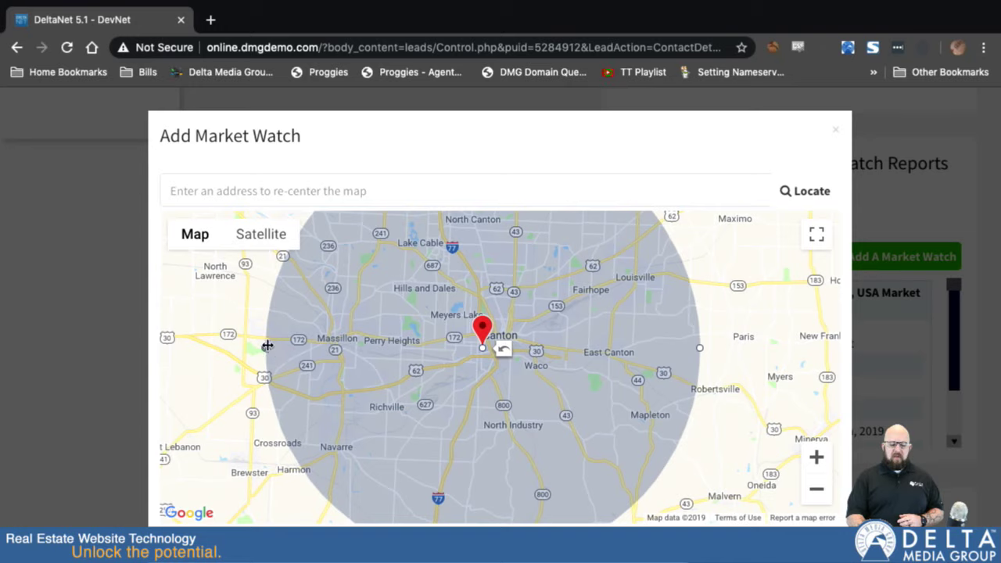
drag(264, 348, 430, 348)
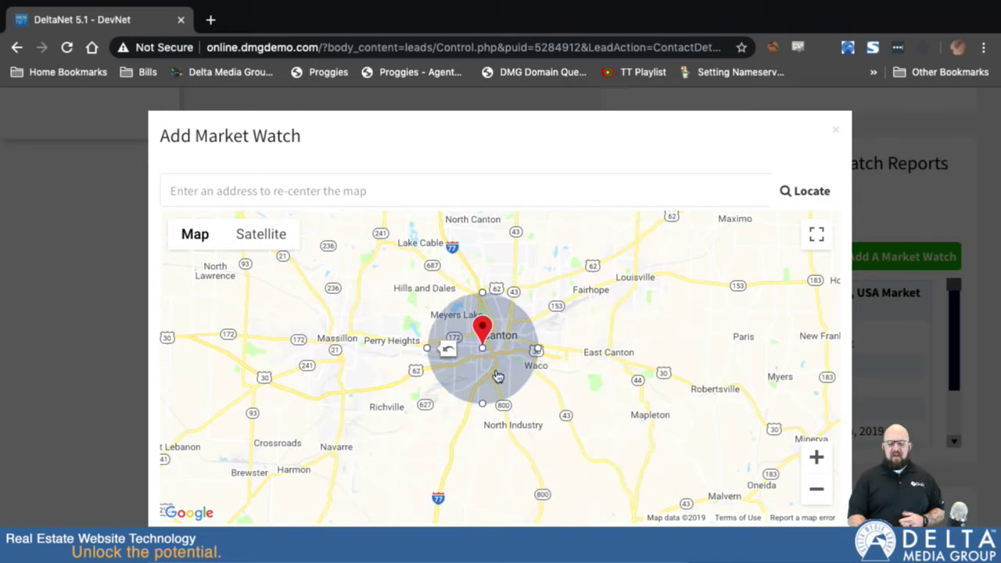
scroll(503, 406, down, 4)
scroll(503, 406, up, 4)
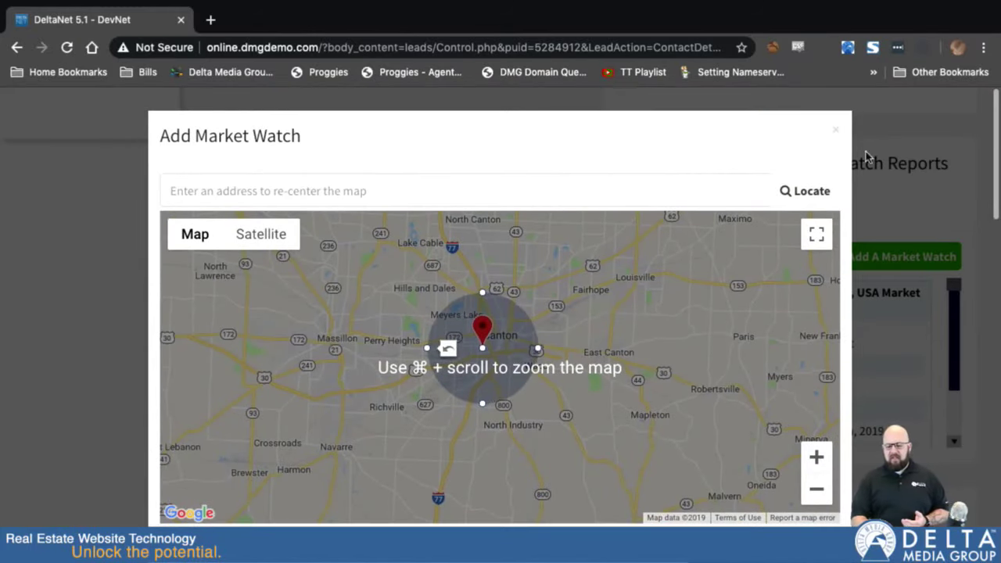
click(835, 129)
Start a market watch by area and draw an irregular seven-point polygon spanning Canton, Waco, East Canton and Fairhope
click(916, 259)
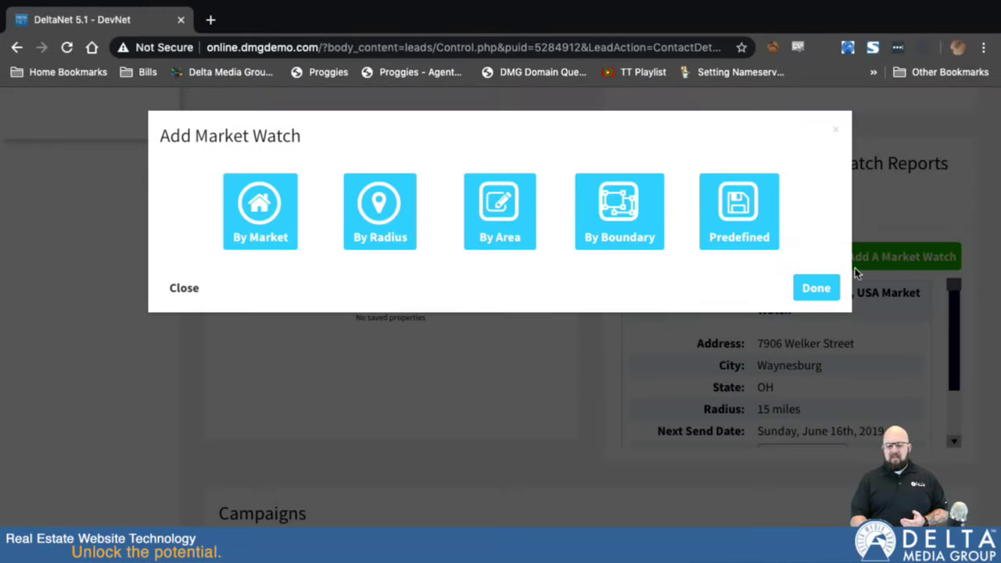
click(497, 210)
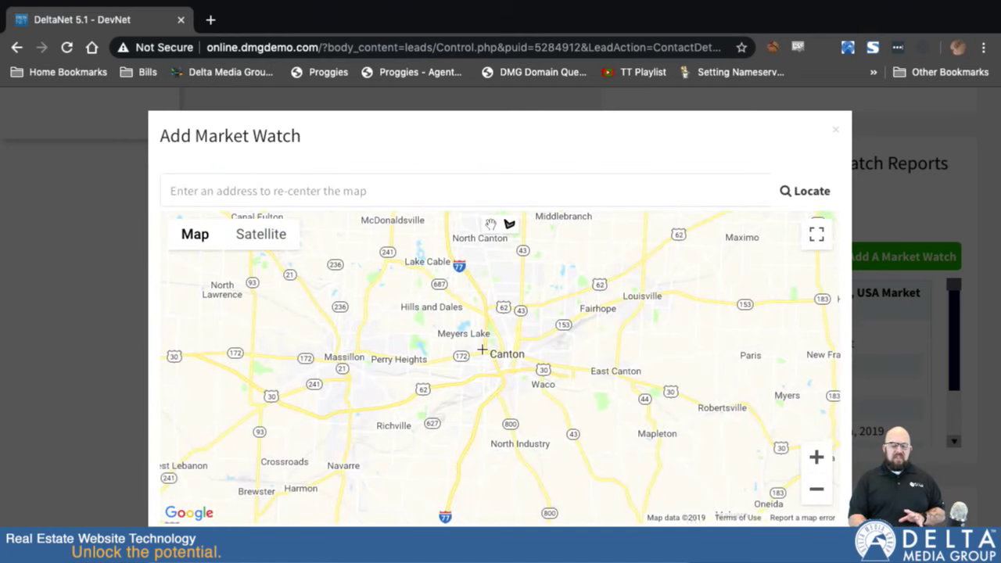
click(498, 351)
click(493, 385)
click(603, 401)
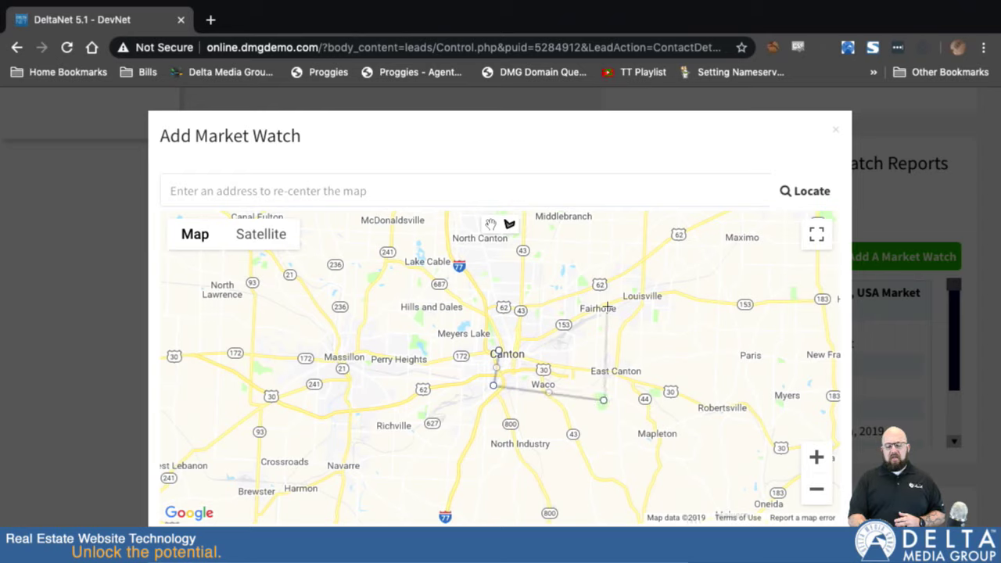
click(607, 306)
click(519, 308)
click(570, 362)
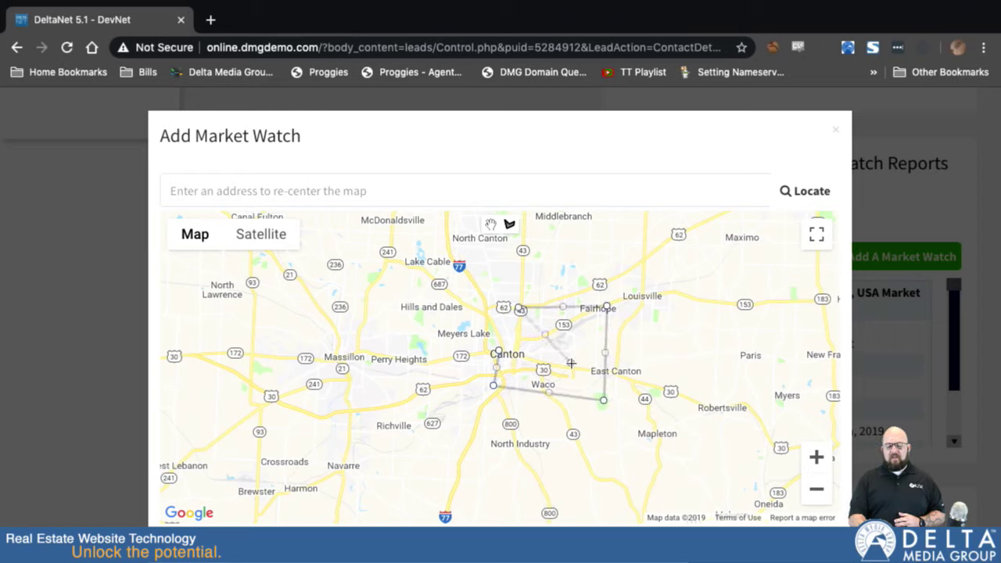
click(495, 324)
click(499, 350)
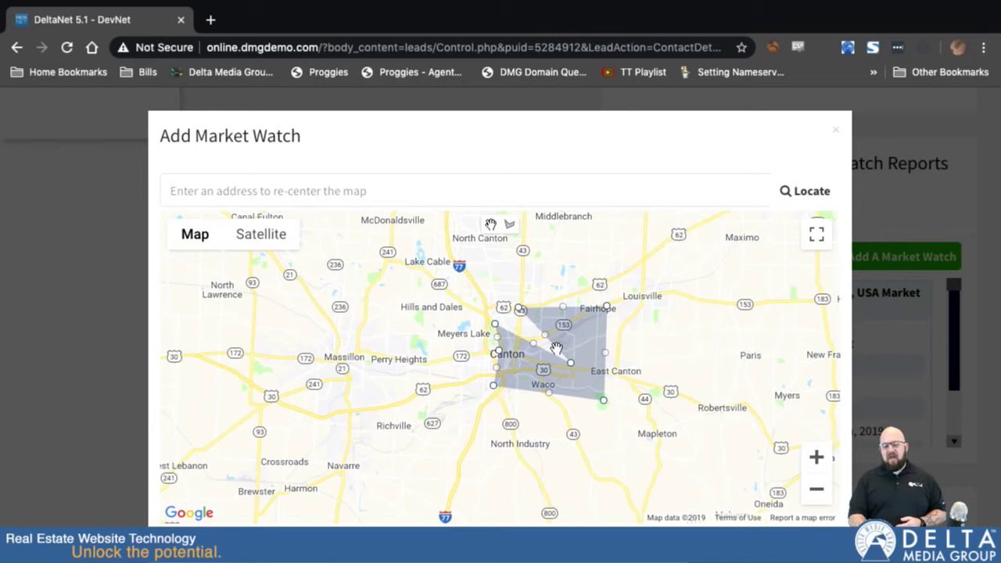
Redraw the area as a five-point polygon bounded by 12th St NW, Wertz Ave NW, Route 172 and I-77, and discard it
scroll(494, 360, down, 3)
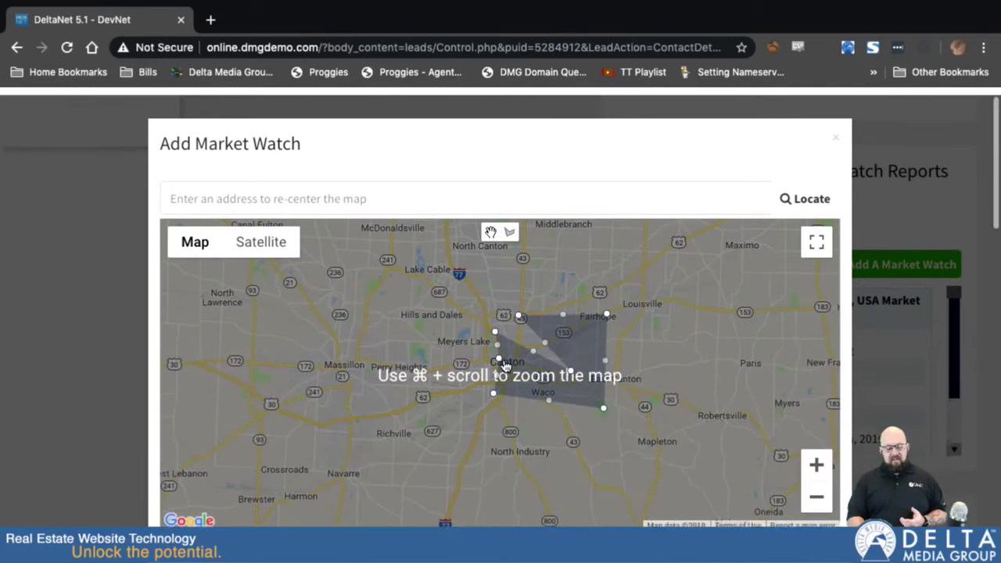
scroll(500, 352, up, 5)
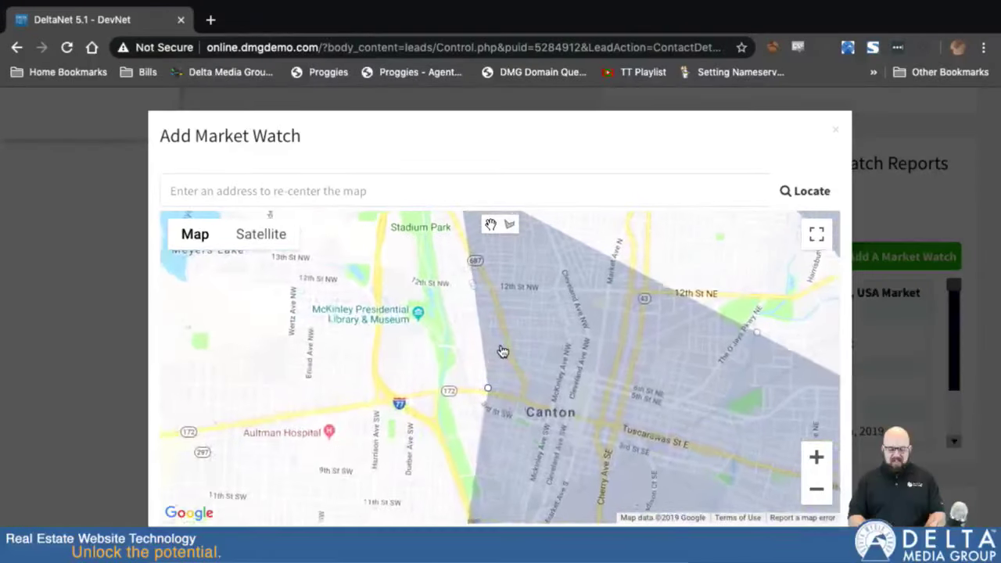
click(509, 226)
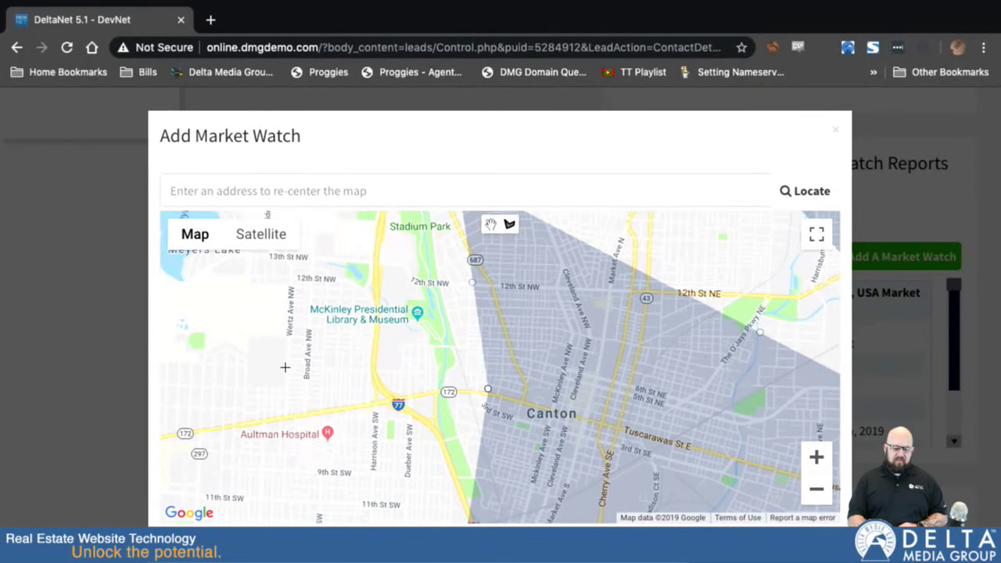
click(292, 278)
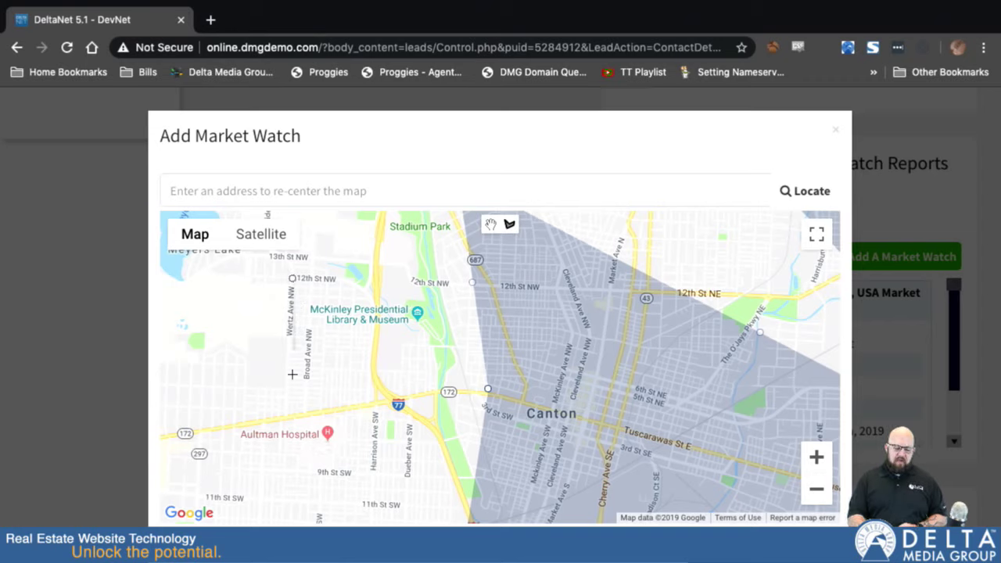
click(282, 419)
click(376, 405)
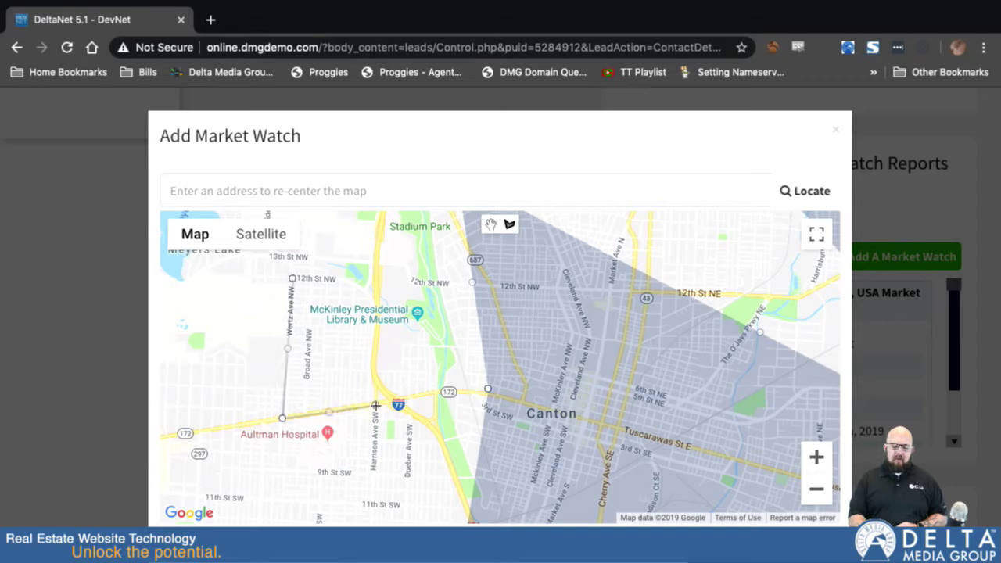
click(375, 307)
click(355, 283)
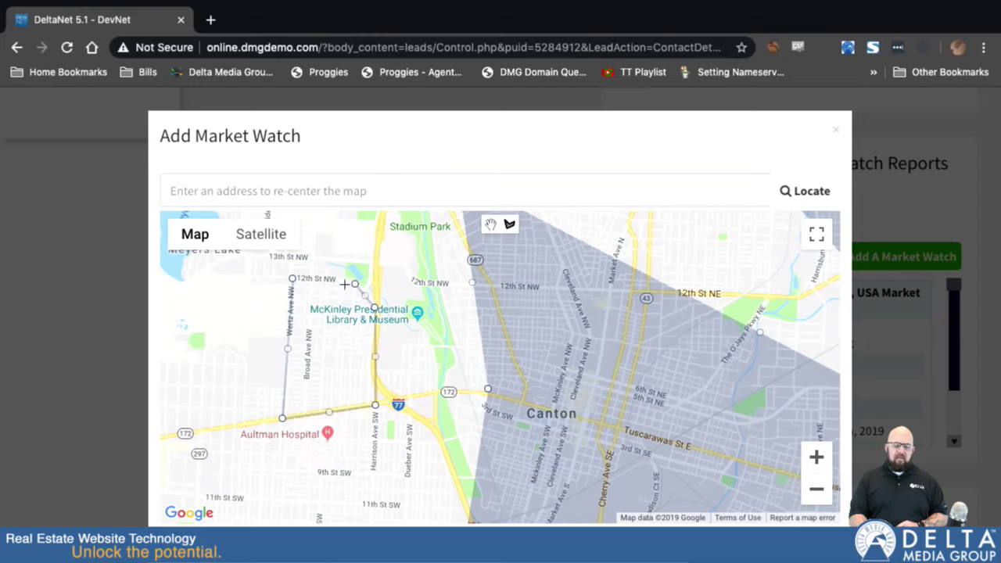
click(292, 277)
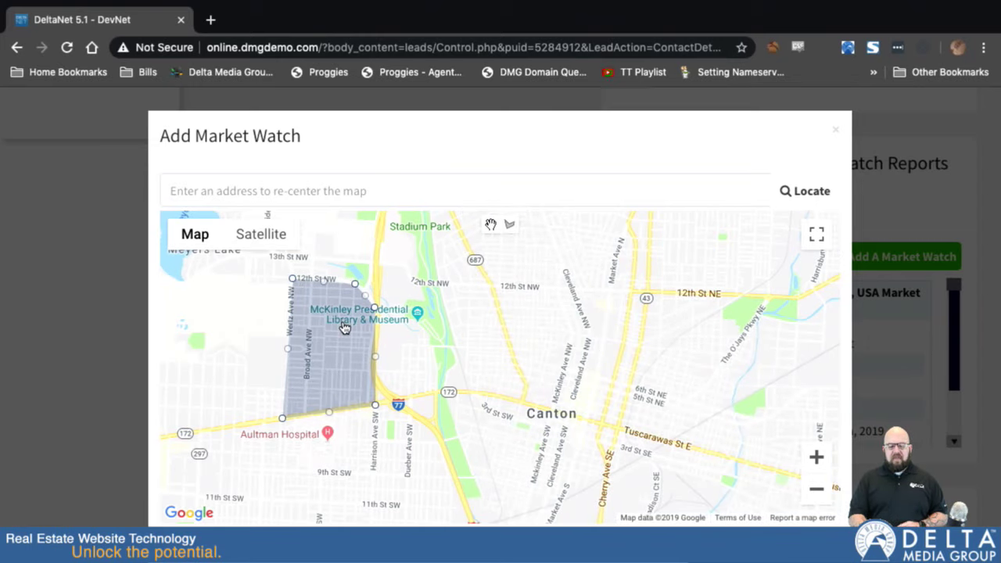
click(836, 129)
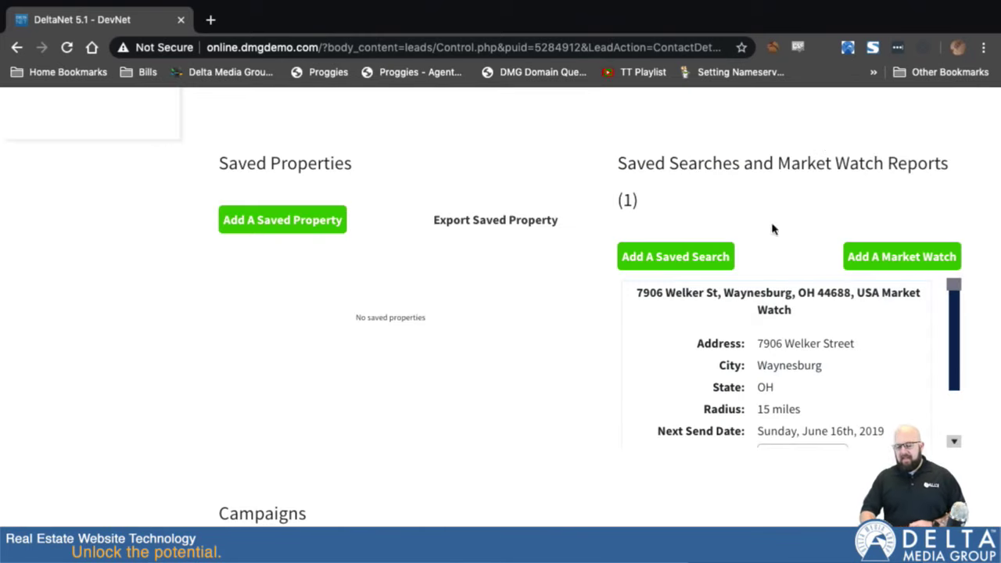
Start a market watch by boundary and choose School Attendance Zones as the boundary type
click(909, 255)
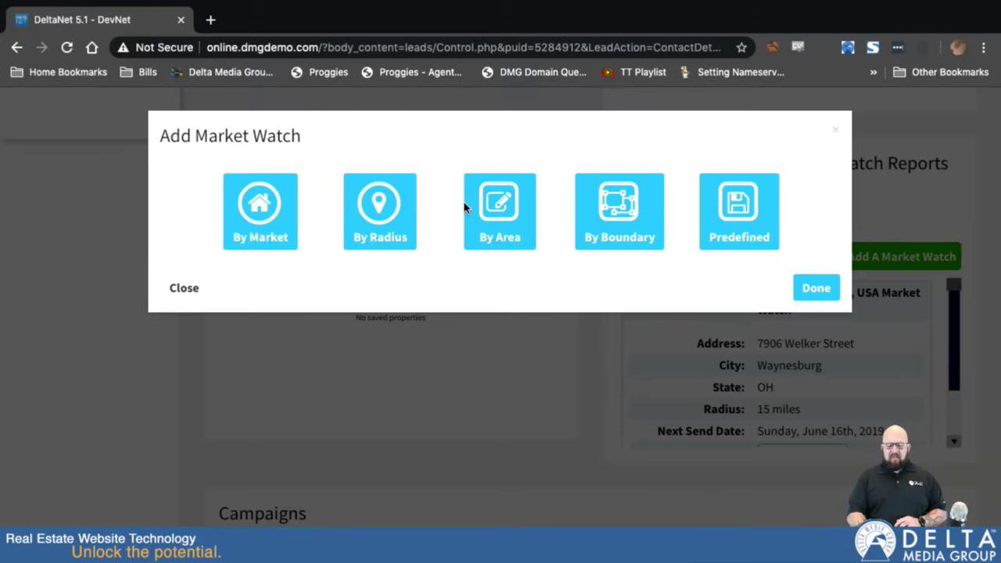
click(614, 197)
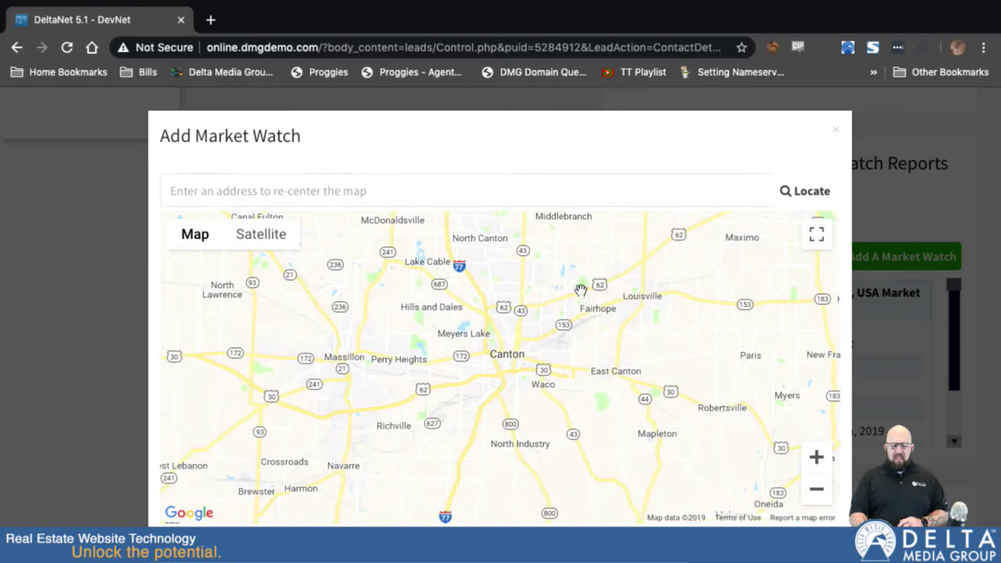
scroll(594, 410, down, 3)
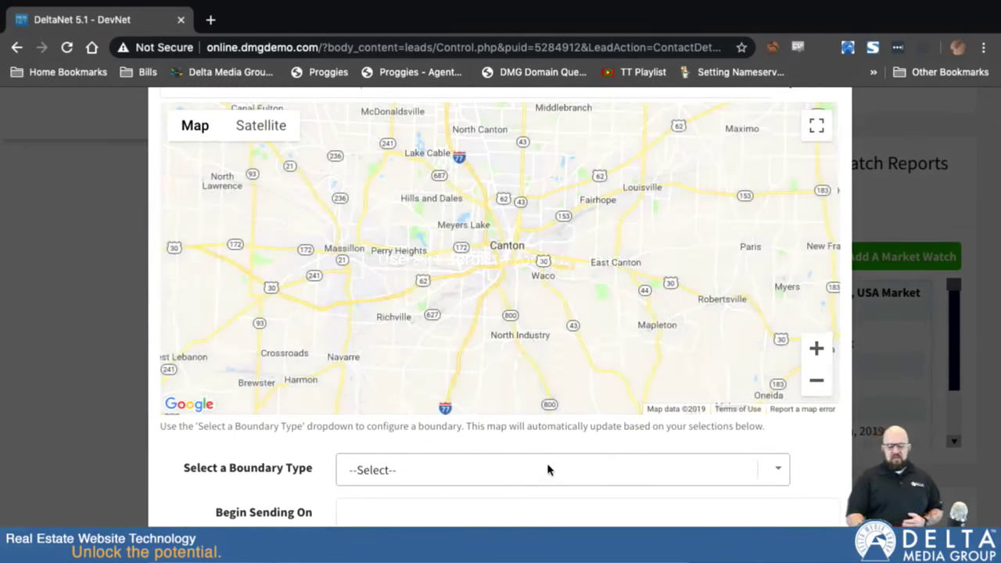
click(465, 475)
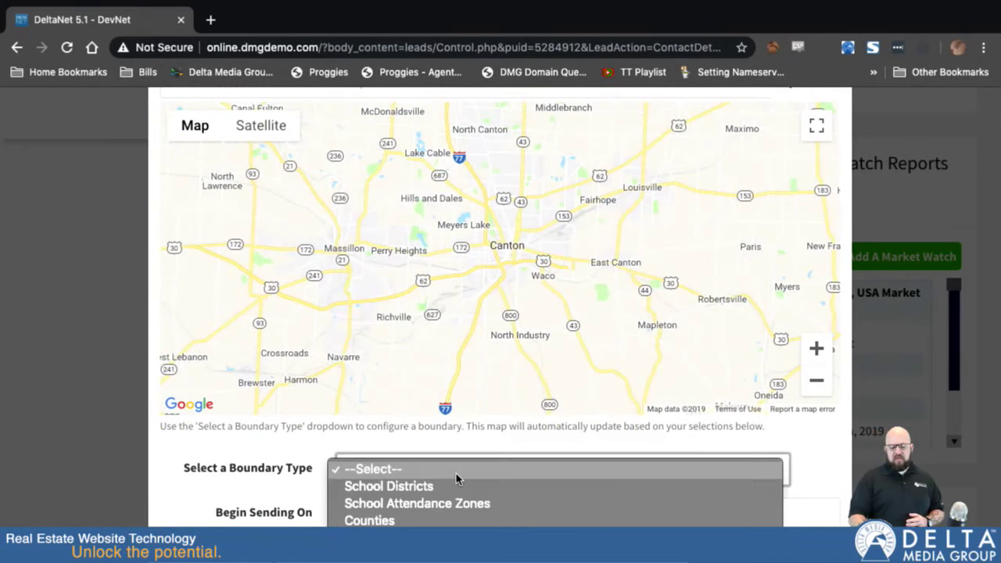
click(413, 505)
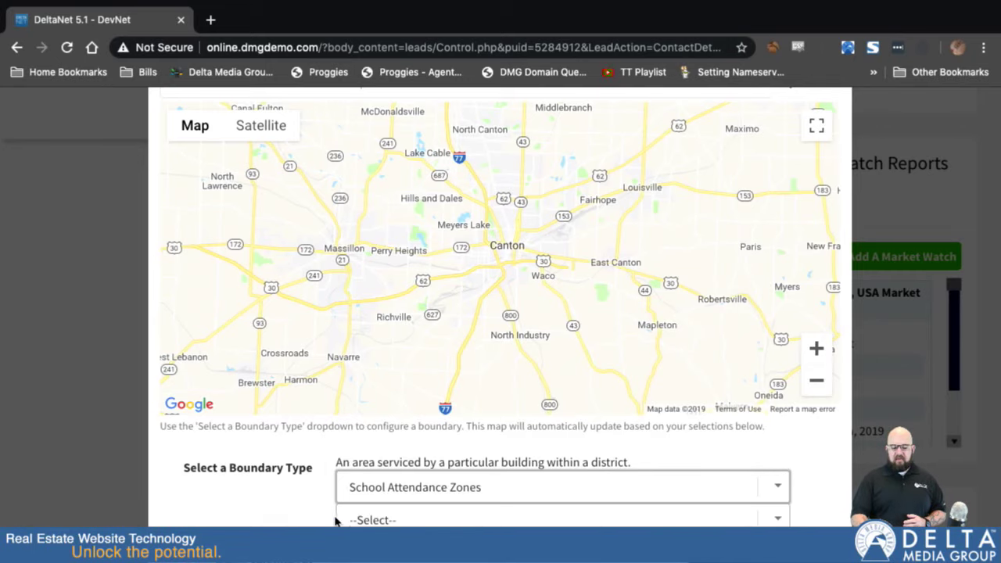
Try the Avondale Elementary School attendance zone as the boundary and discard the market watch
scroll(277, 514, down, 1)
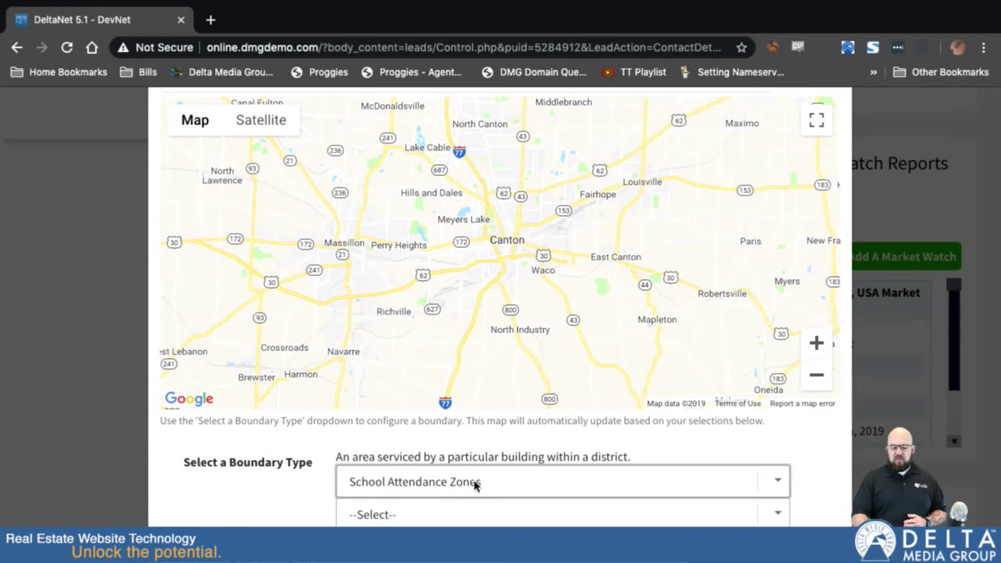
click(433, 523)
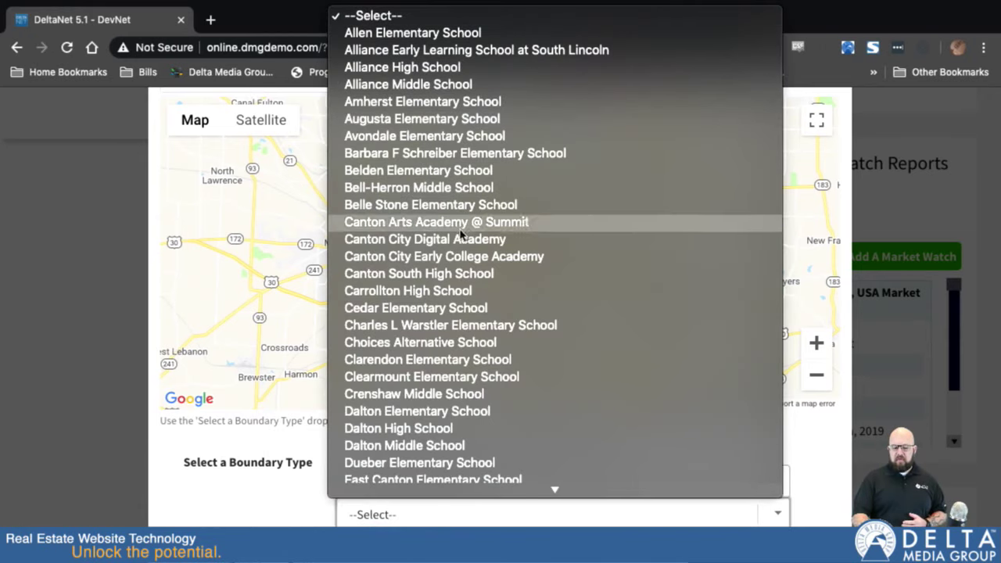
scroll(458, 326, down, 1)
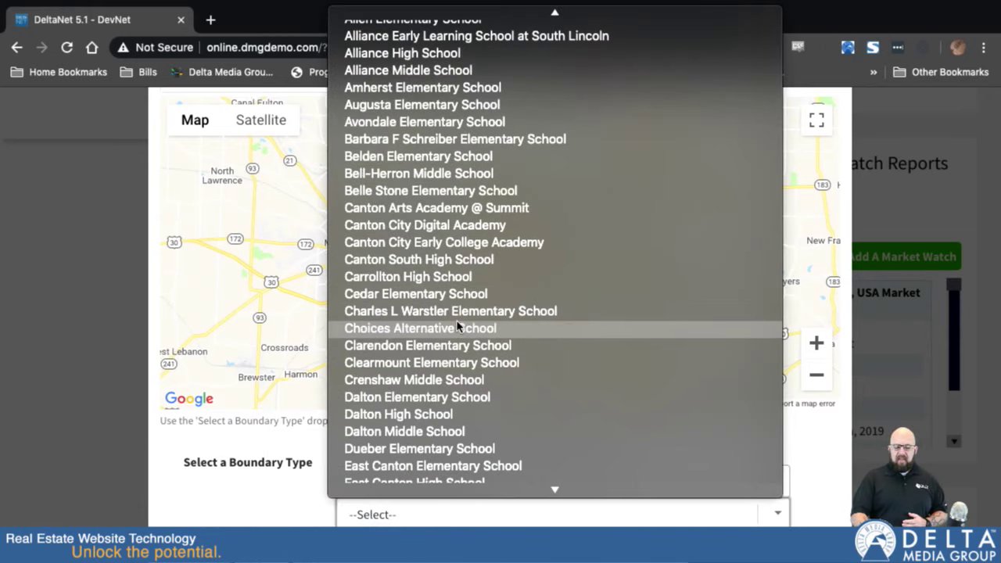
click(472, 122)
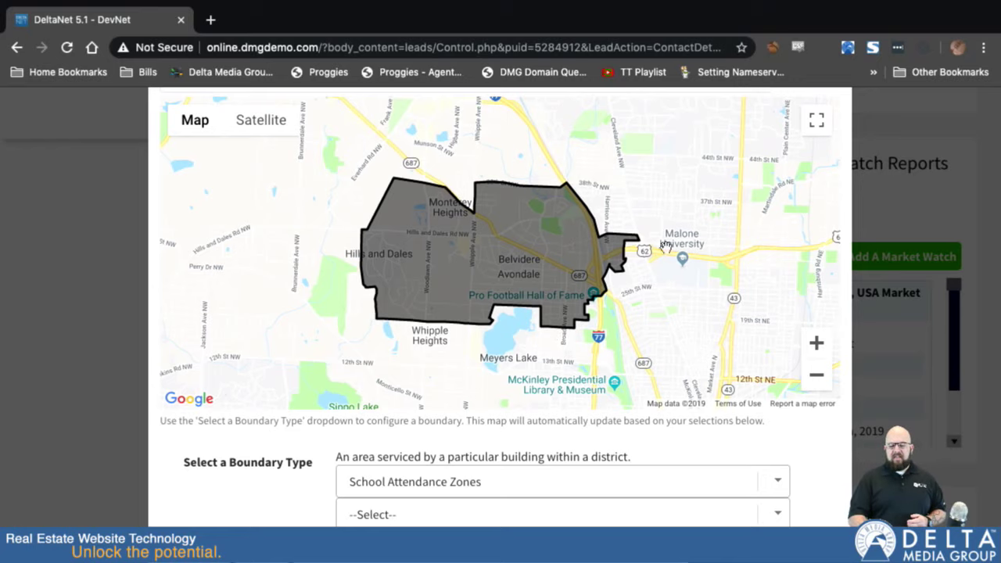
scroll(665, 245, up, 3)
click(837, 125)
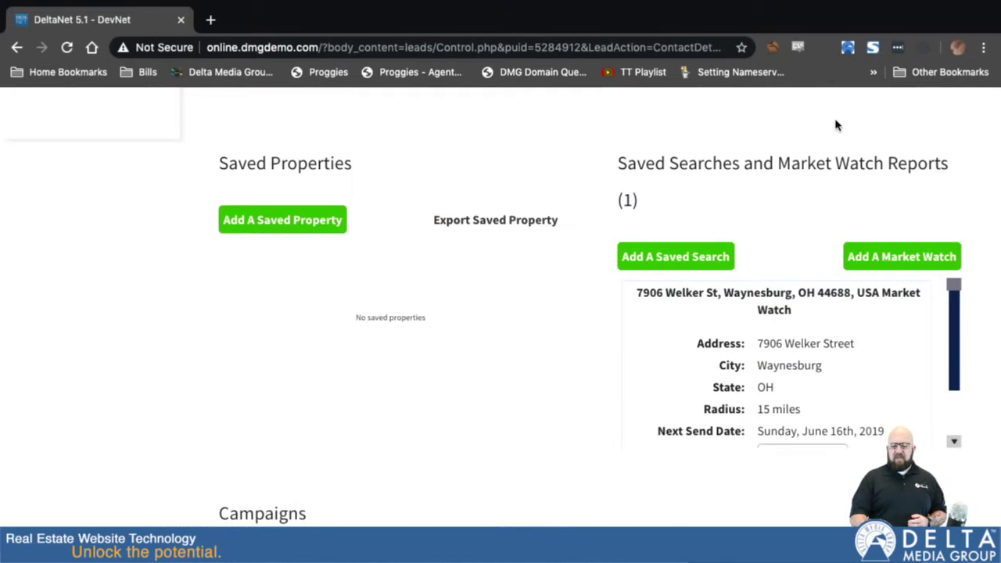
Review the list of predefined market watches available for this customer and close it without adding any
click(924, 258)
click(743, 213)
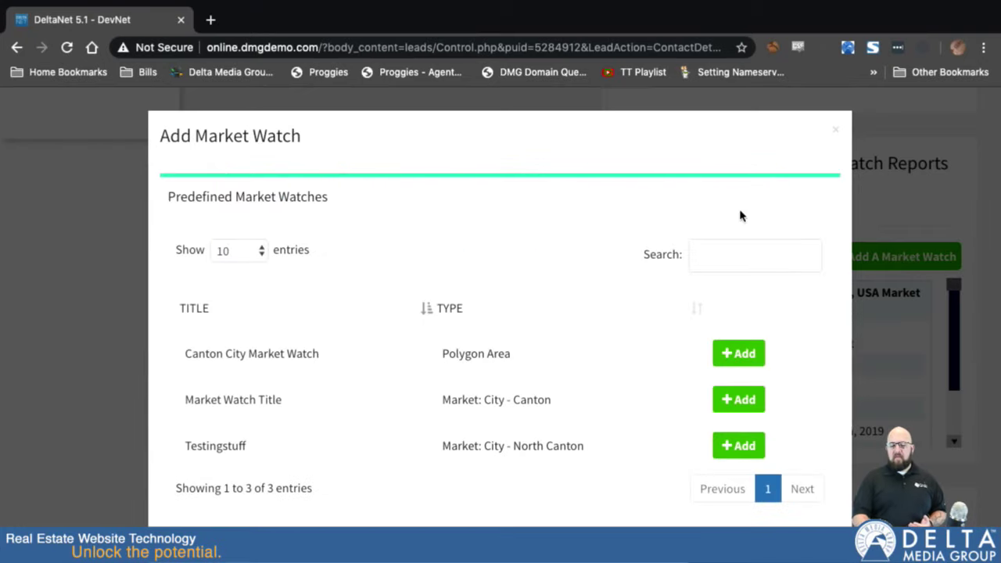
scroll(573, 418, down, 1)
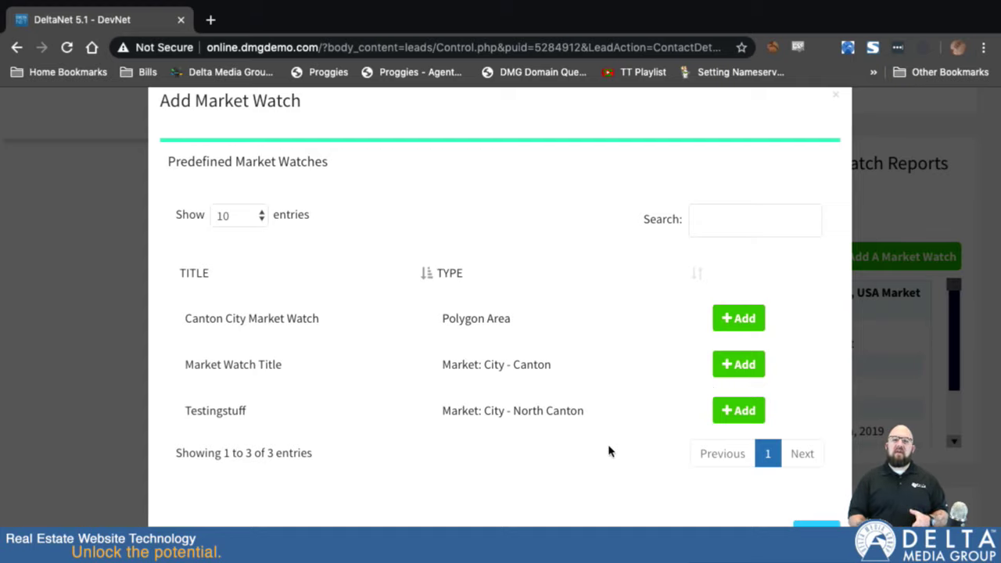
scroll(415, 478, down, 1)
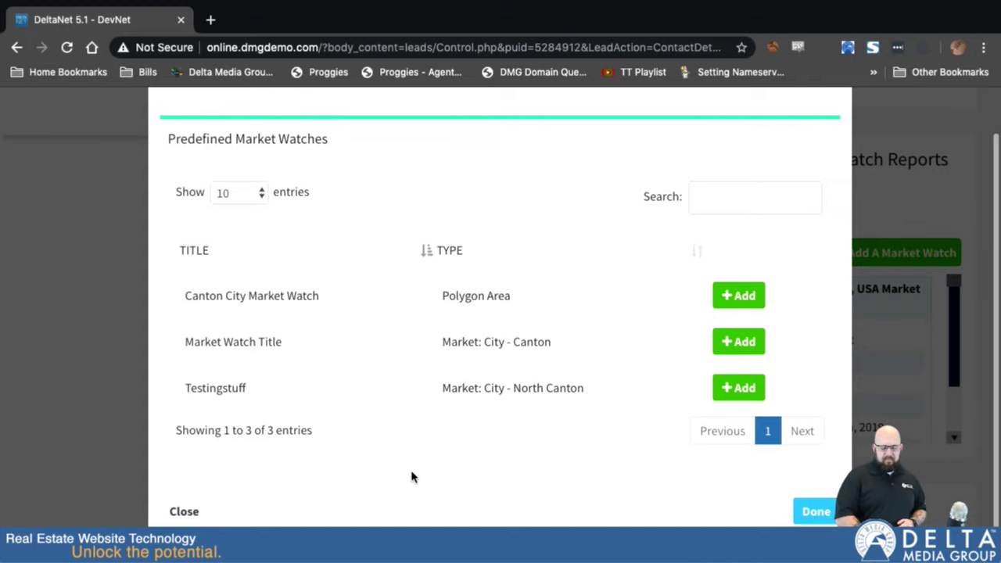
click(184, 516)
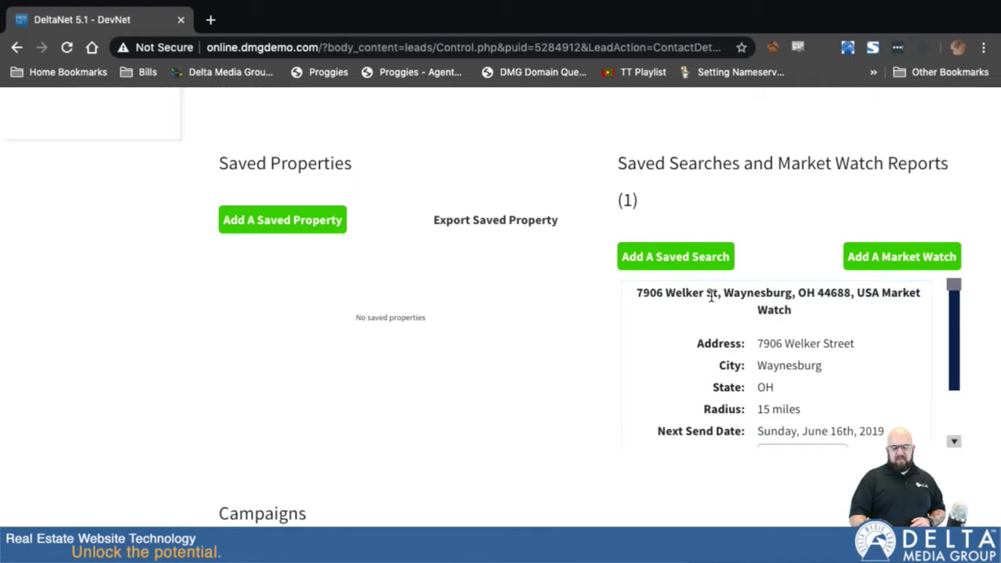
Start a market watch by market for the customer and set the market to Canton
click(898, 252)
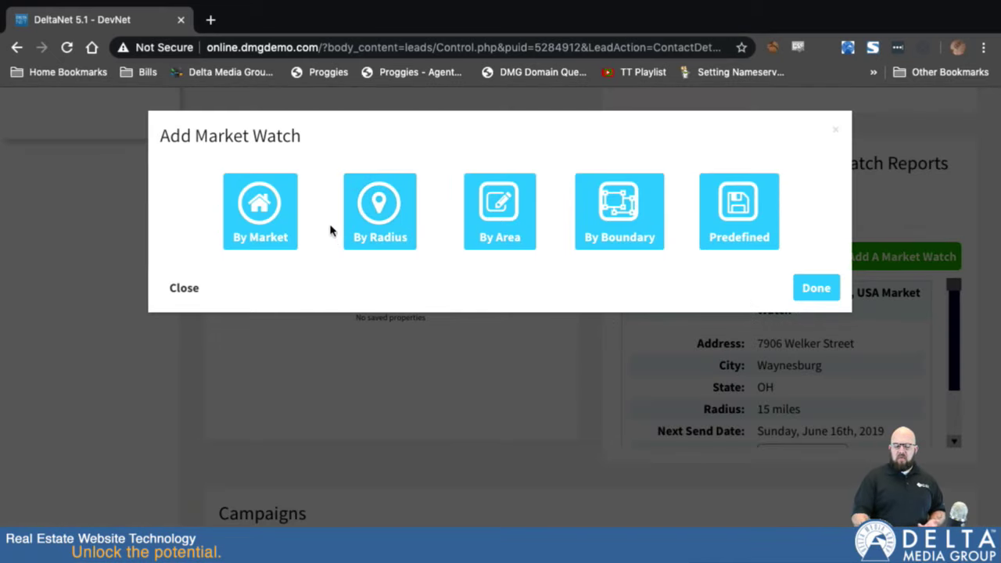
click(275, 235)
click(405, 202)
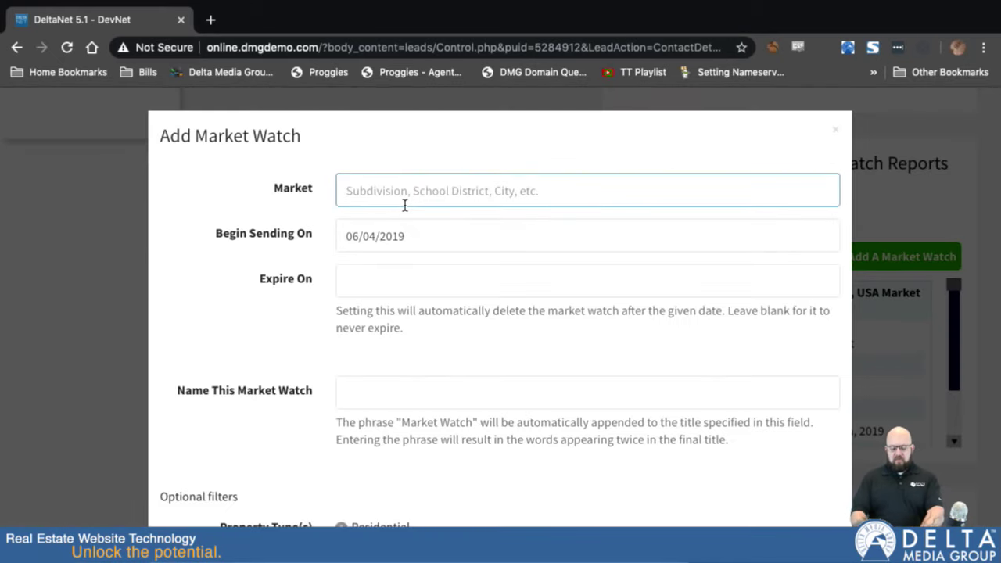
text(canton)
click(406, 237)
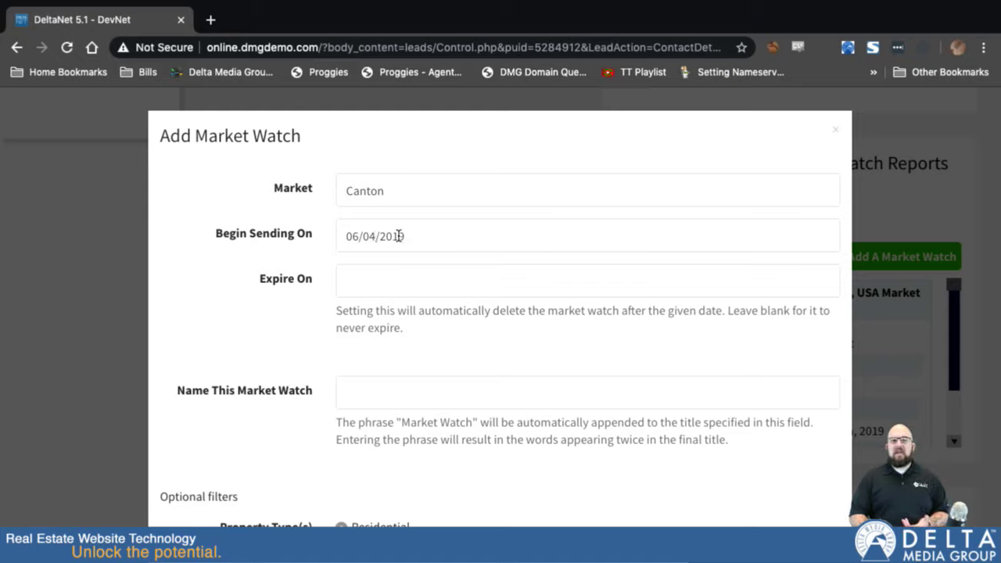
Set the market watch to begin sending on 06/14/2019
click(384, 236)
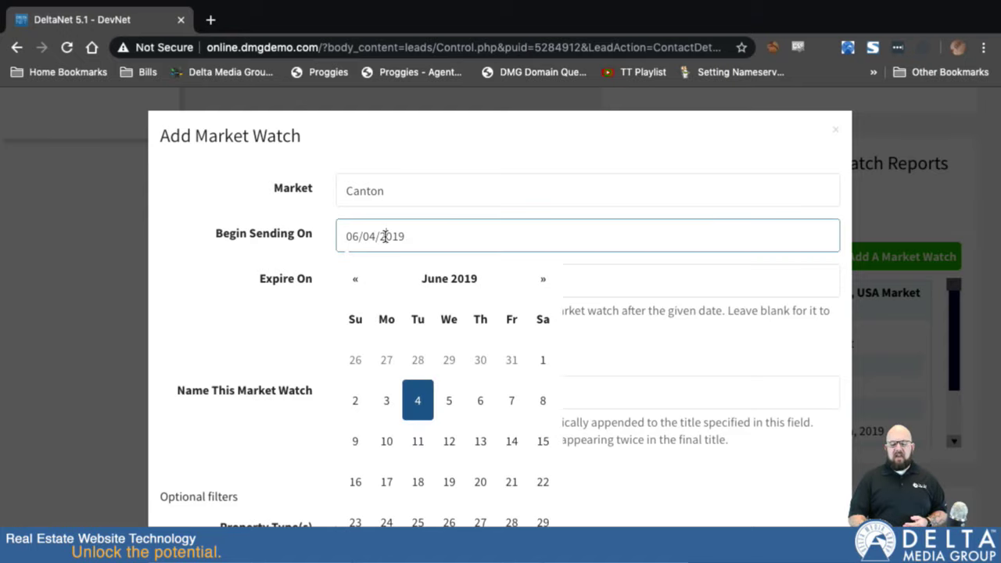
click(512, 441)
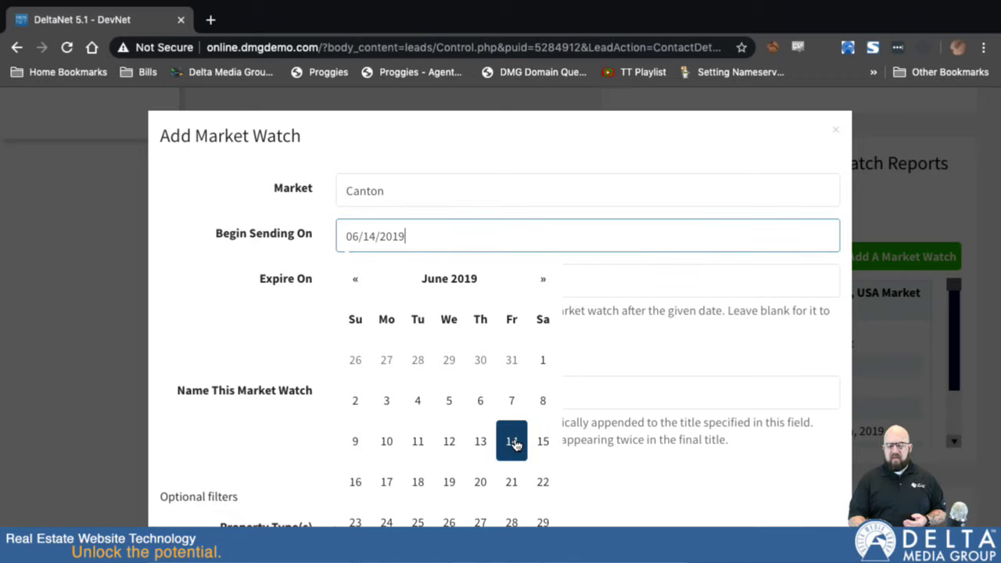
click(273, 321)
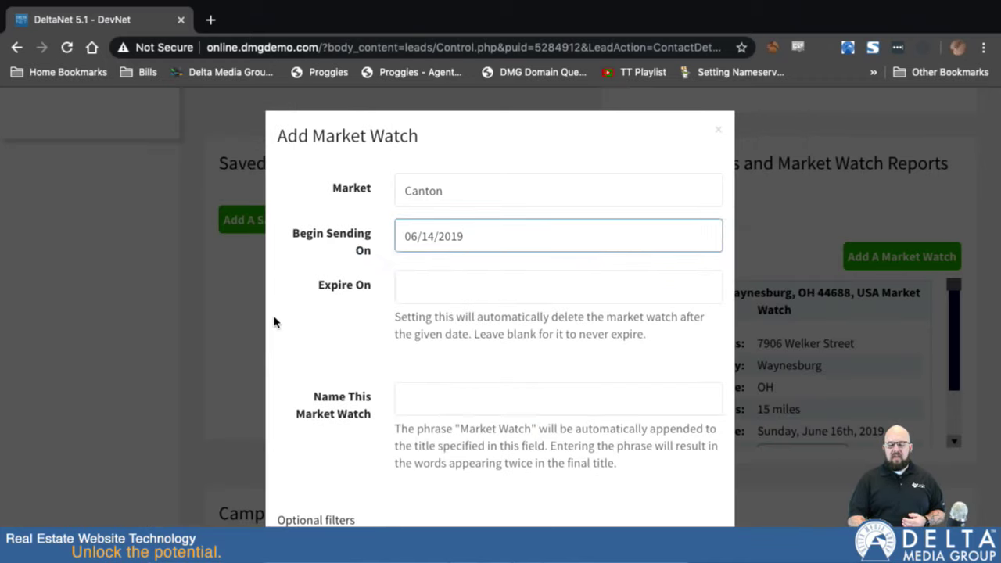
Set the market watch's expiration date to 06/01/2020
click(447, 289)
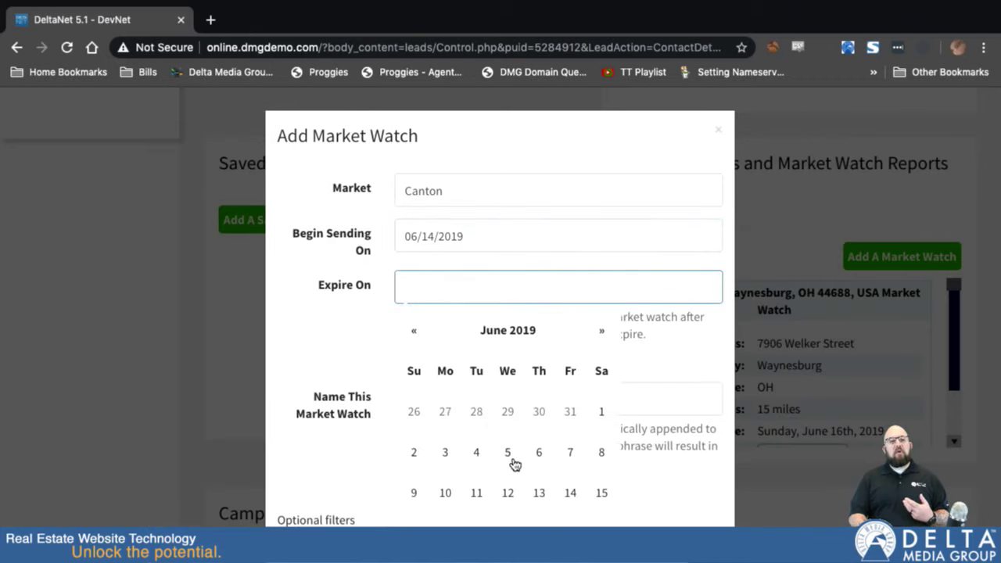
click(603, 335)
click(603, 335)
click(603, 335)
click(604, 335)
click(604, 335)
click(603, 335)
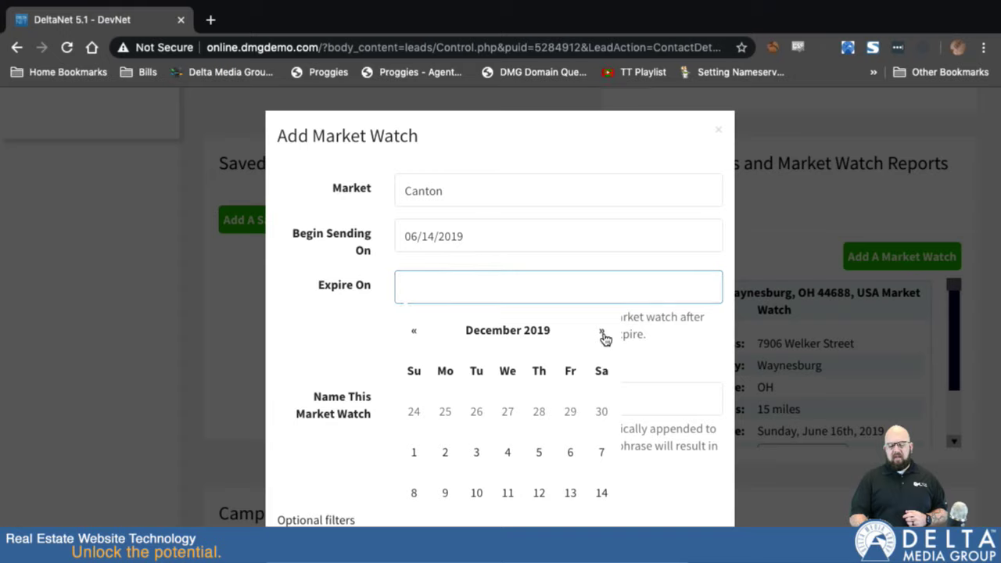
click(603, 335)
click(603, 334)
click(603, 335)
click(603, 335)
click(604, 334)
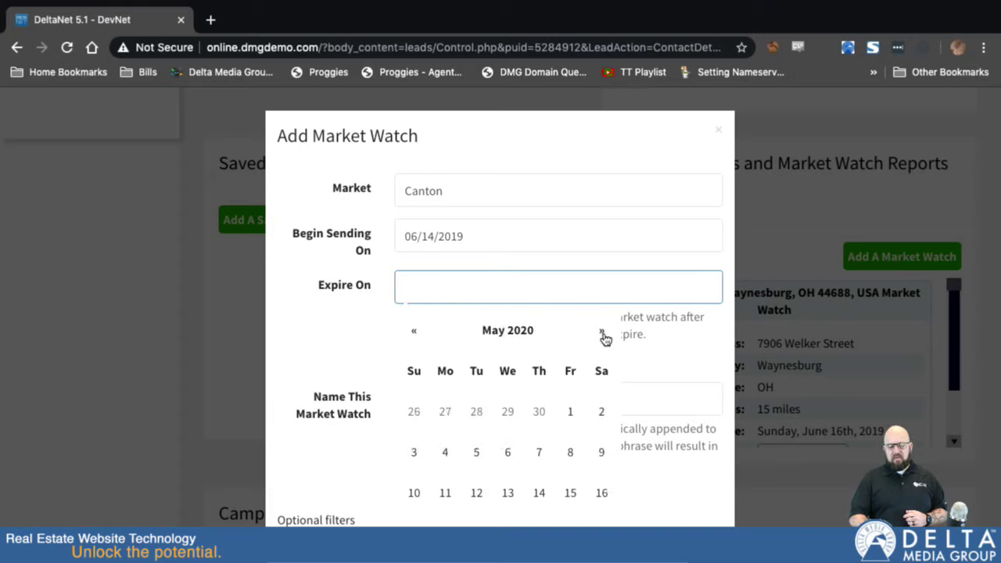
click(604, 335)
click(603, 335)
click(413, 335)
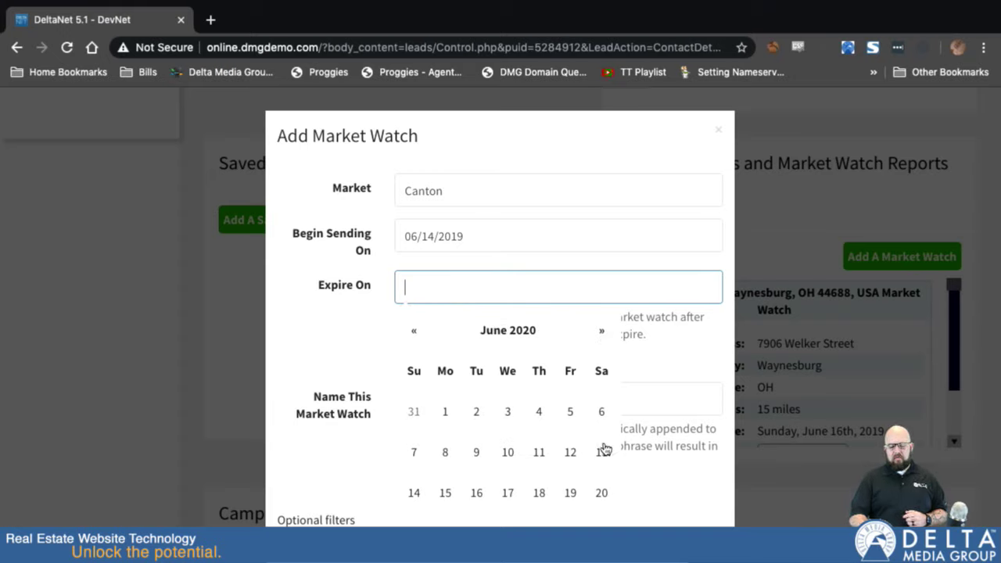
click(445, 413)
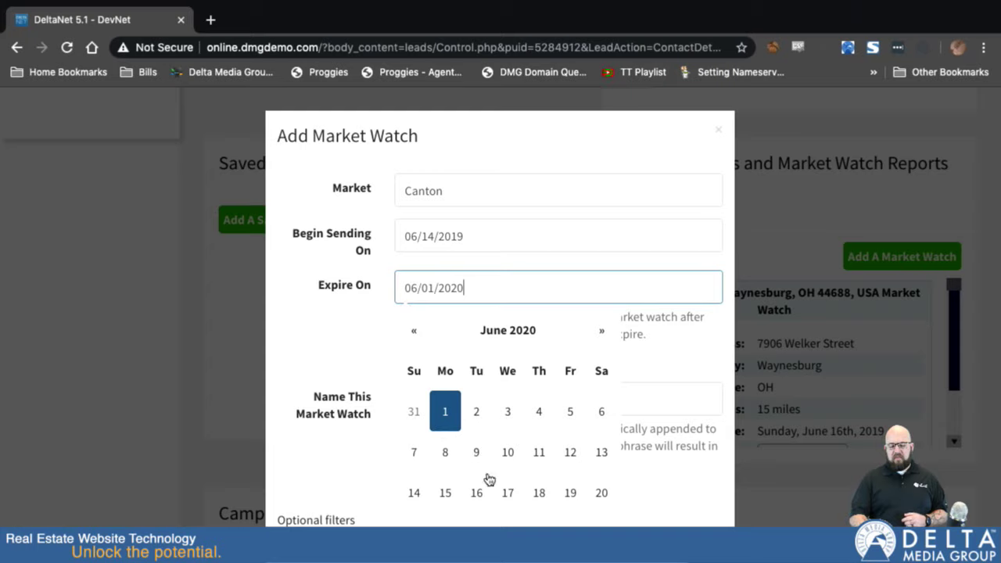
click(353, 363)
Name the market watch "My canton market watch"
scroll(475, 376, down, 2)
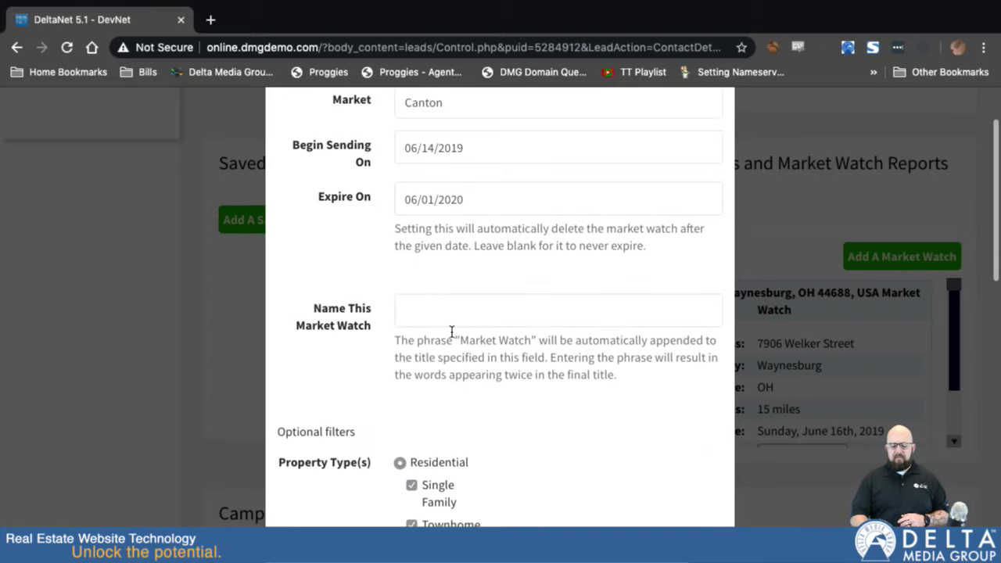
click(436, 307)
text(My )
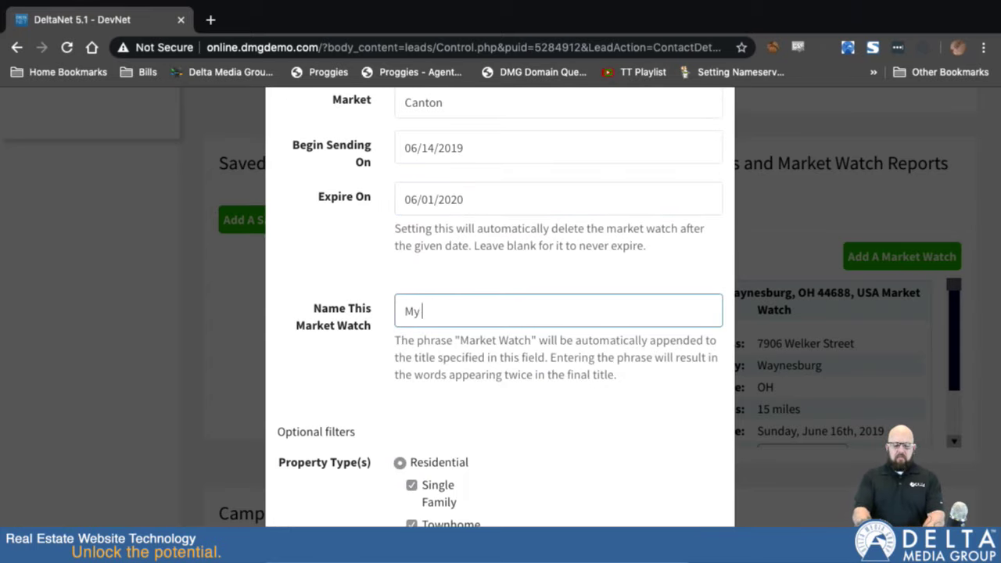
text(canton mar)
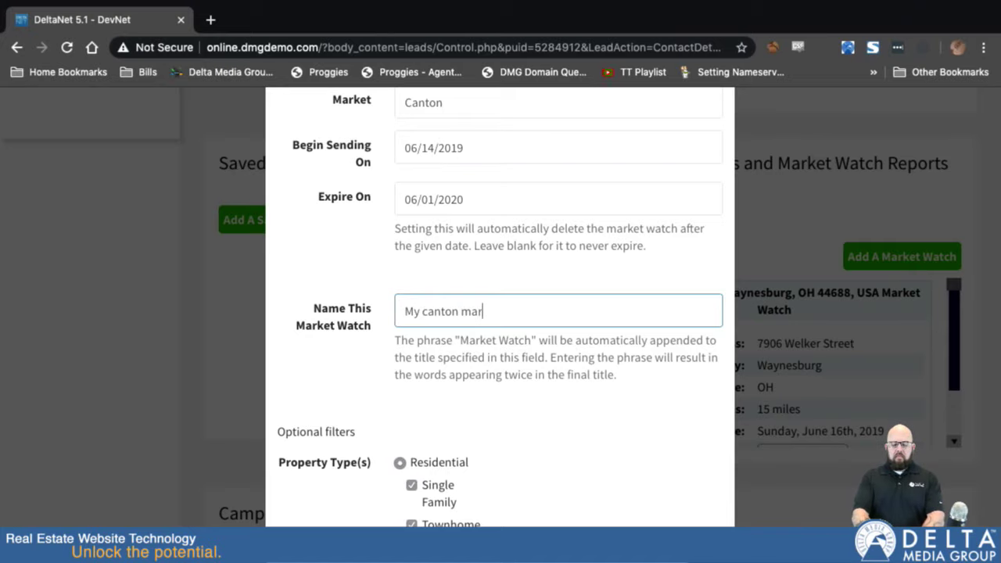
text(ket watch)
Review the optional filters and limit the report to properties updated in the past 30 days
scroll(338, 379, down, 5)
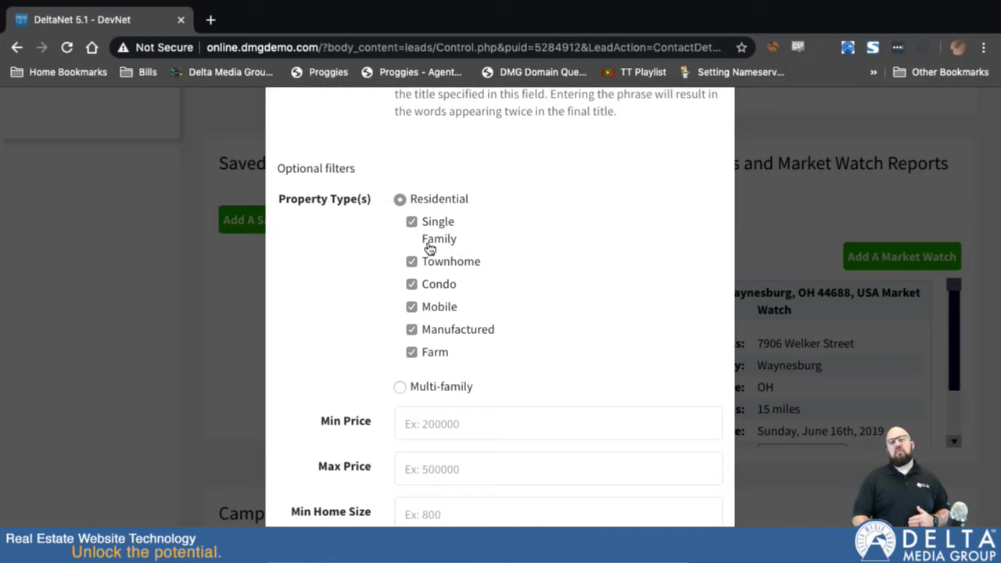
scroll(429, 249, down, 5)
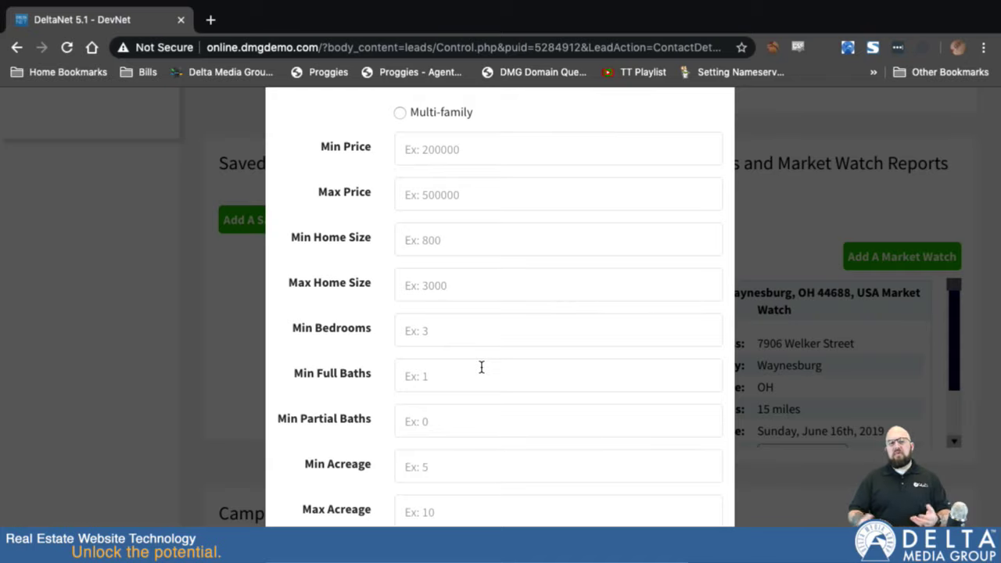
scroll(382, 402, down, 4)
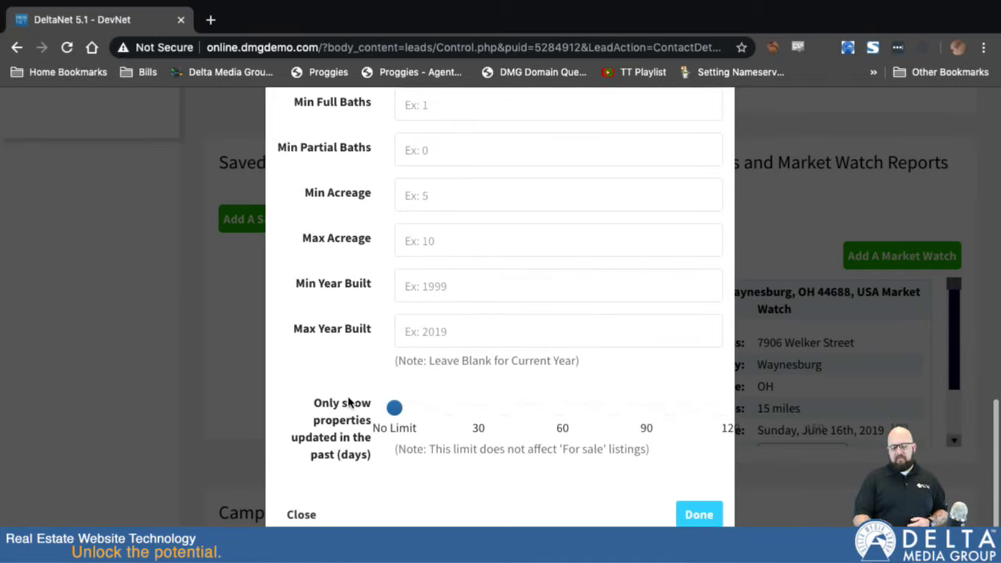
mouse_move(393, 408)
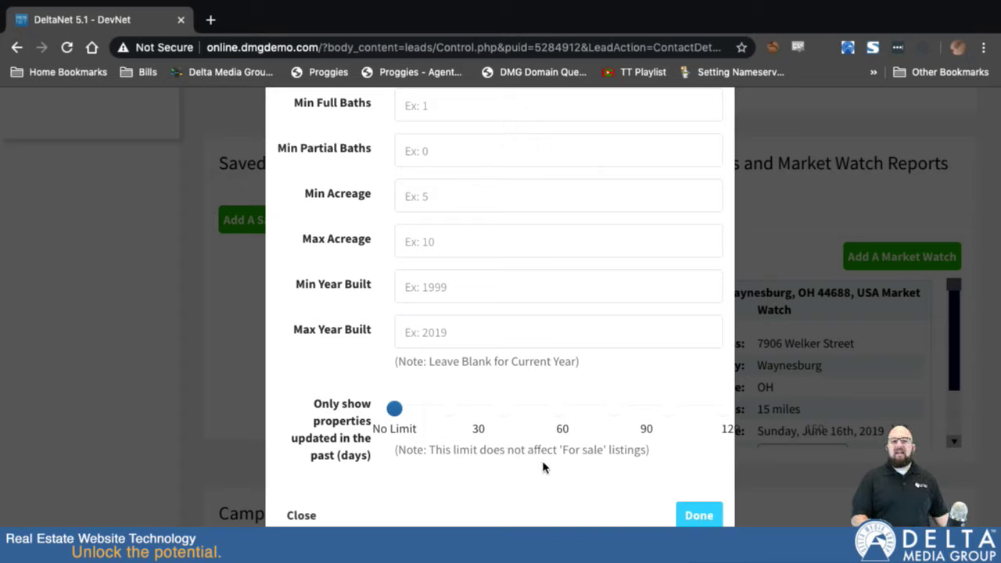
drag(394, 408, 450, 412)
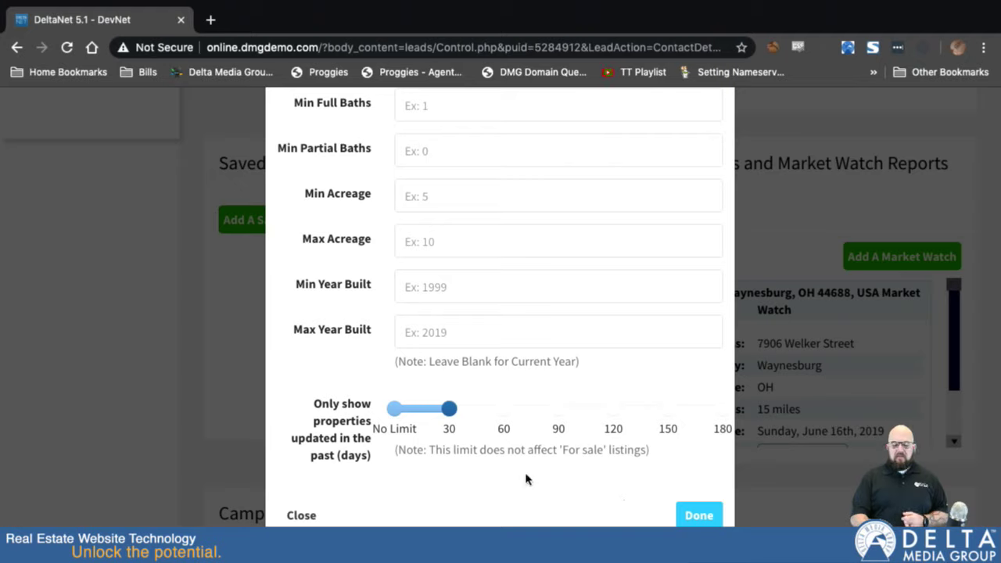
Reduce the limit for recently updated properties to the past 3 days
mouse_move(480, 418)
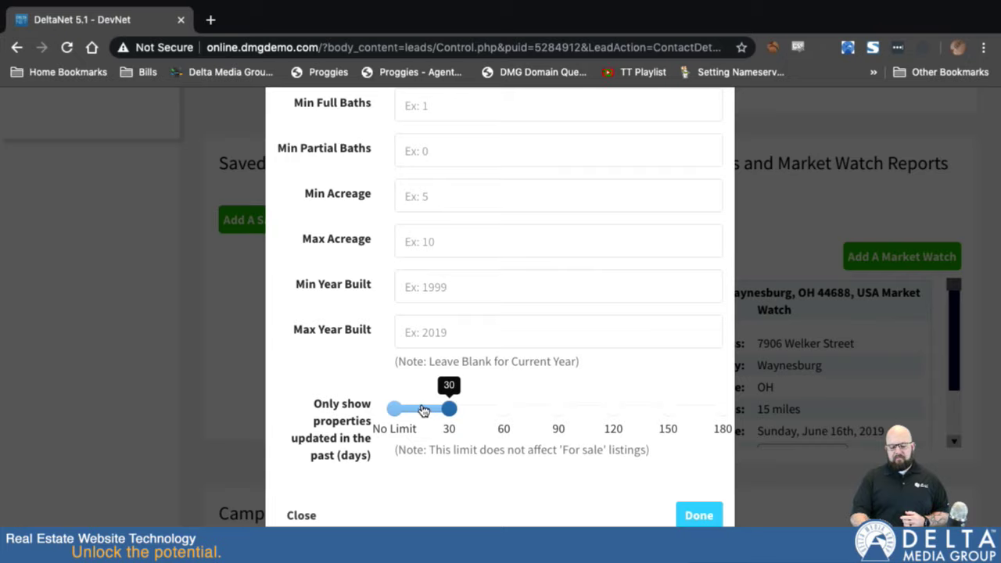
mouse_move(419, 425)
drag(450, 411, 400, 421)
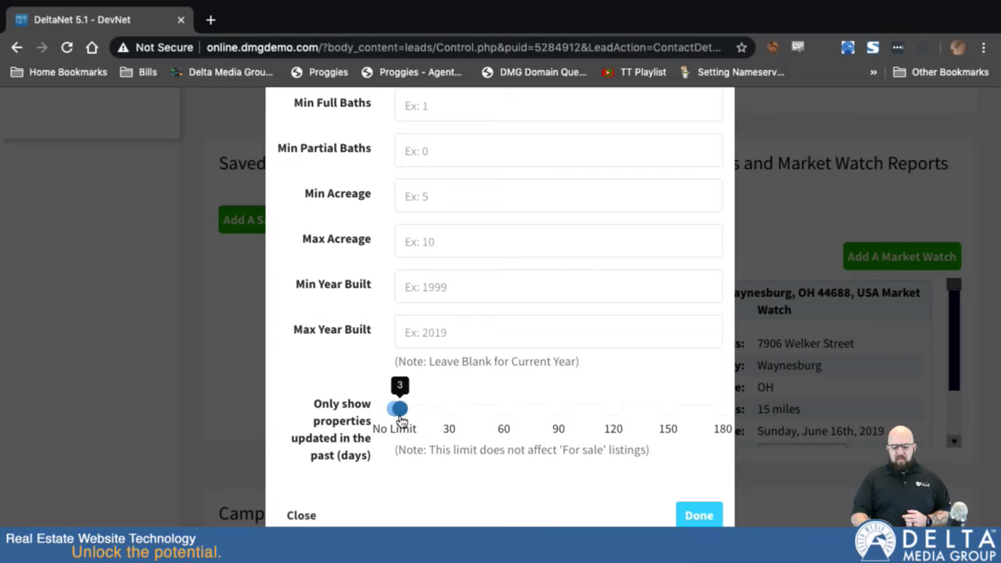
Save the Canton market watch and locate its entry among the customer's saved searches and market watch reports
click(699, 516)
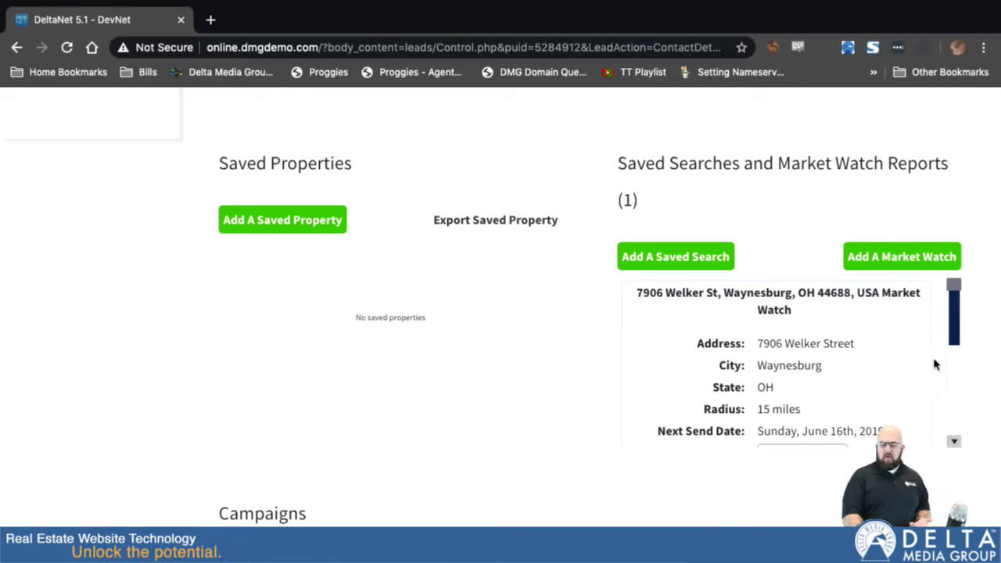
drag(956, 318, 956, 412)
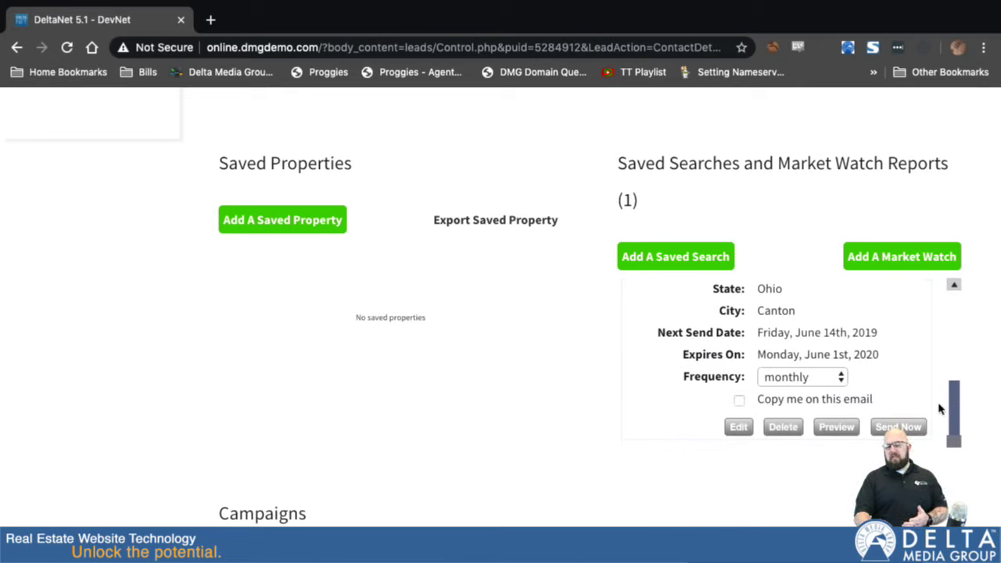
drag(959, 399, 958, 387)
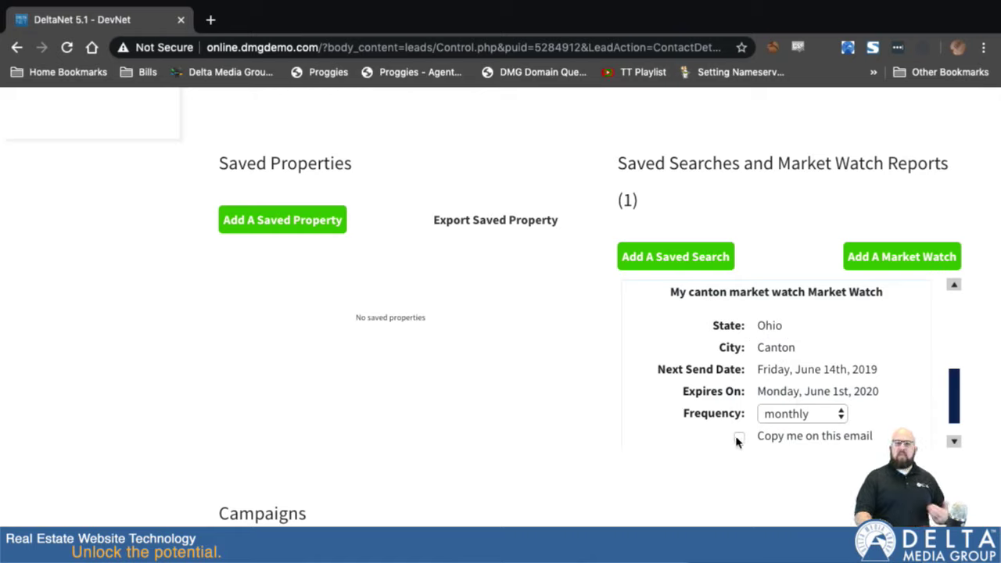
Check the sending frequencies and the actions offered for the Canton market watch
click(842, 415)
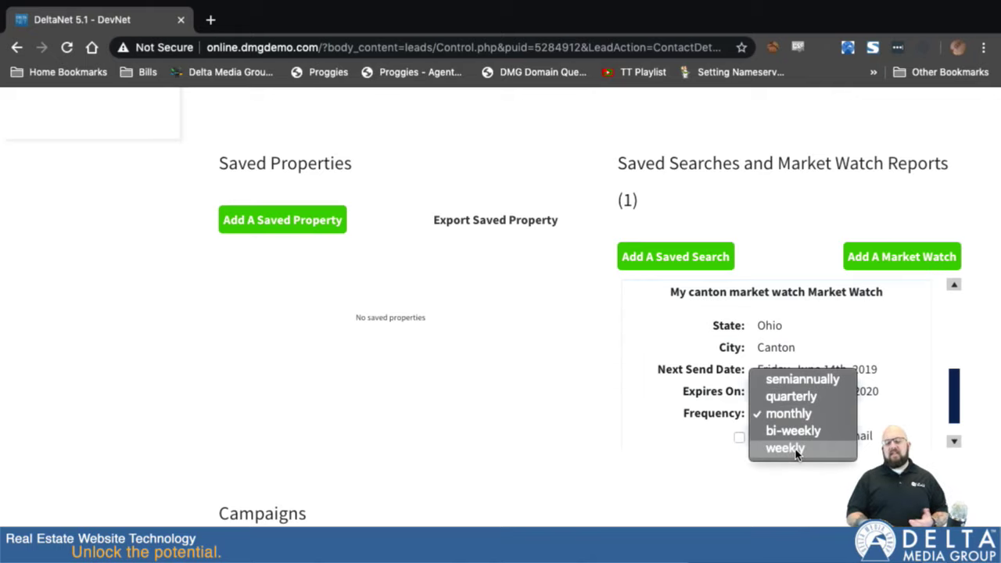
click(863, 418)
scroll(865, 419, down, 1)
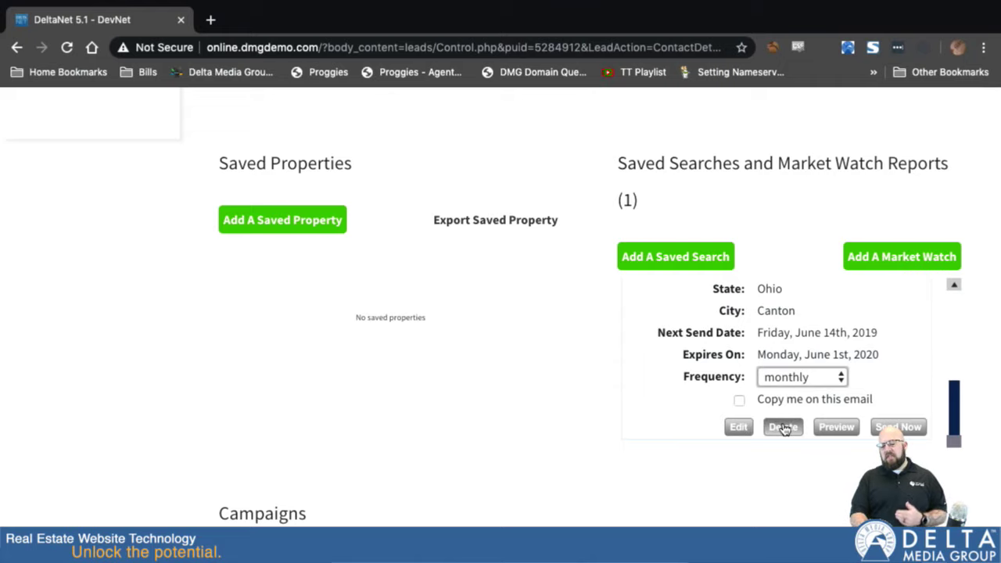
Preview the print version of the Canton market watch report, look it over and close it
click(834, 427)
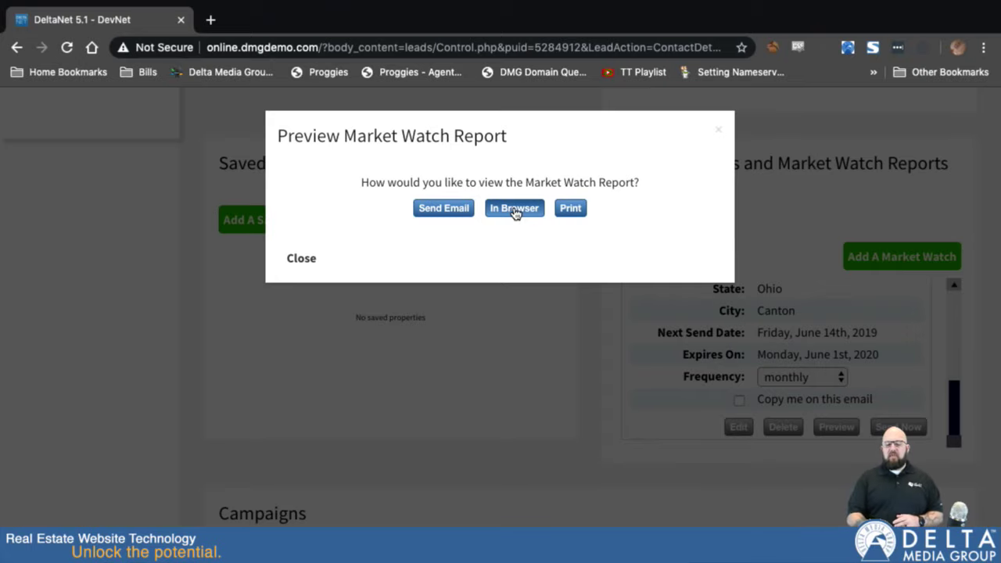
click(572, 209)
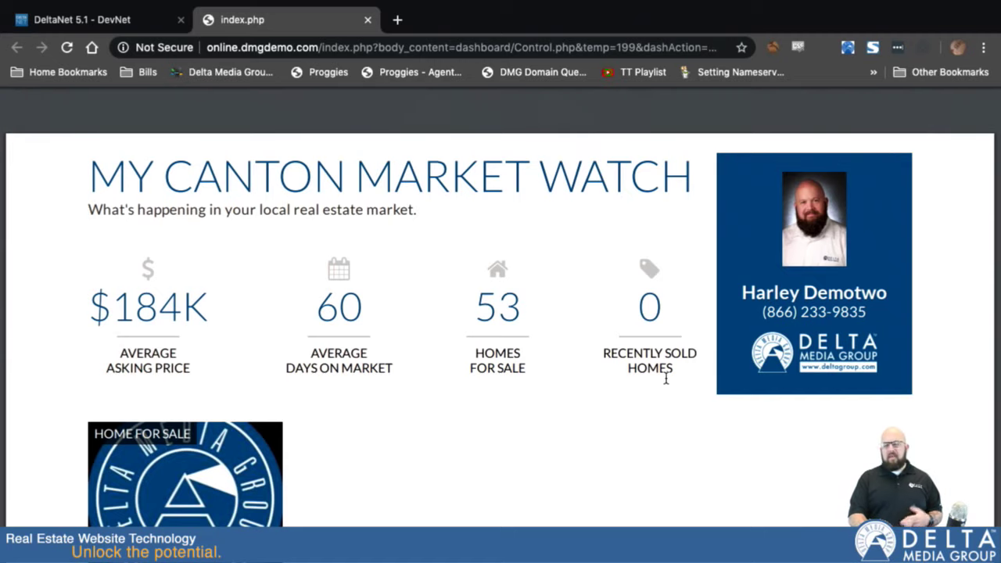
scroll(596, 415, down, 5)
scroll(596, 415, up, 5)
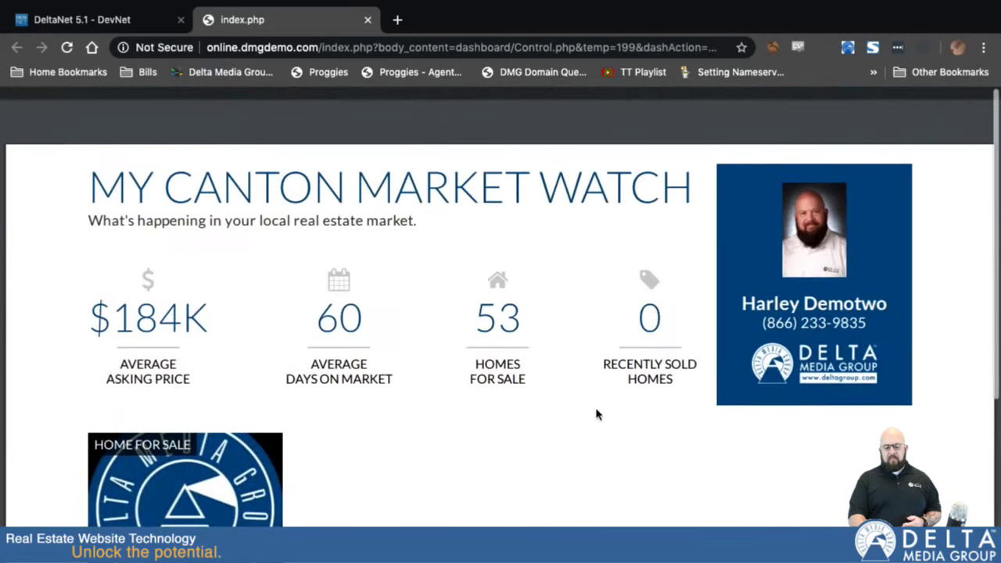
scroll(596, 415, down, 2)
scroll(583, 414, up, 1)
scroll(547, 262, up, 3)
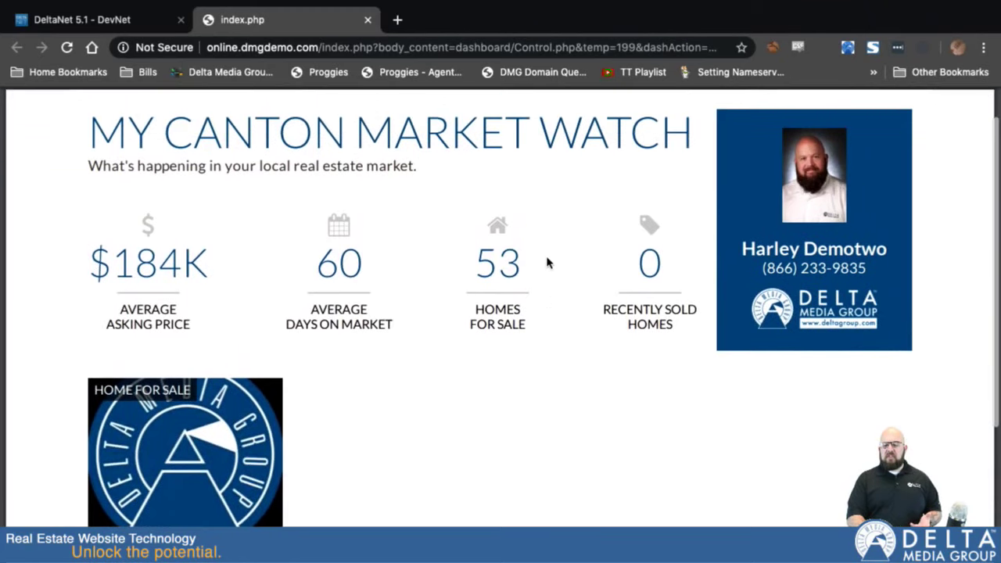
mouse_move(546, 110)
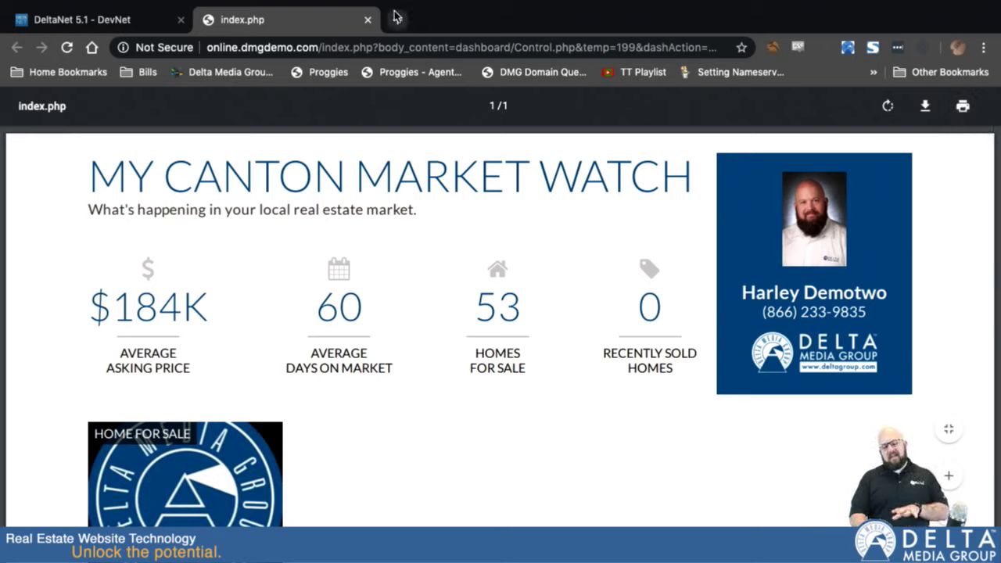
click(367, 21)
Preview the Canton market watch report in the browser, review it from header to disclaimer and close it
click(496, 208)
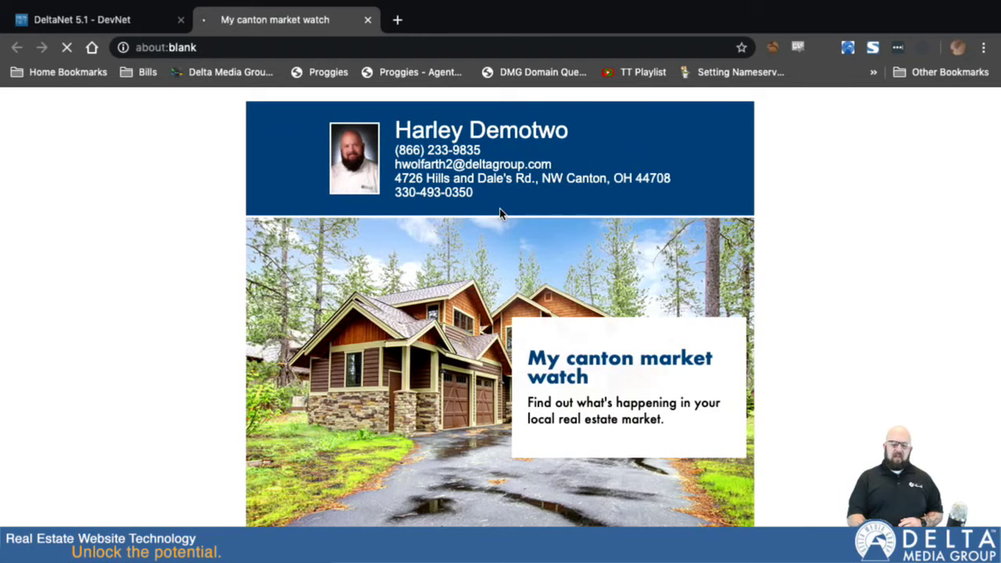
scroll(815, 391, down, 7)
scroll(814, 392, down, 12)
scroll(814, 391, down, 13)
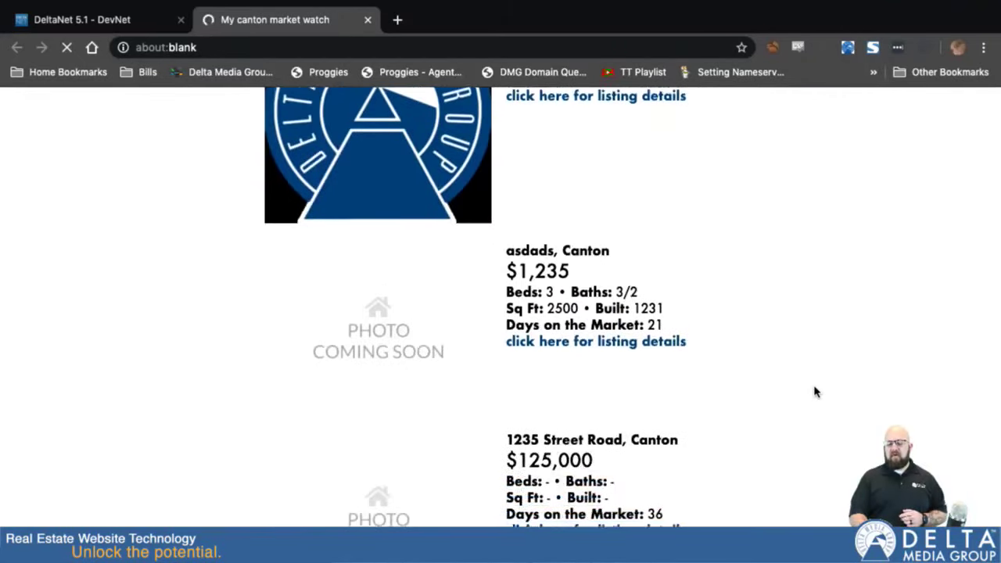
scroll(814, 391, down, 7)
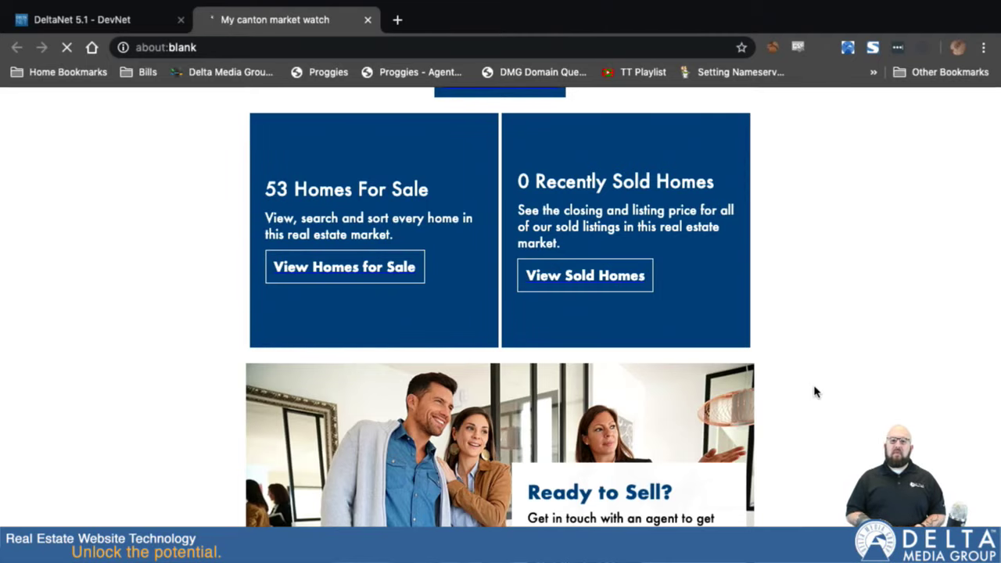
scroll(815, 391, up, 2)
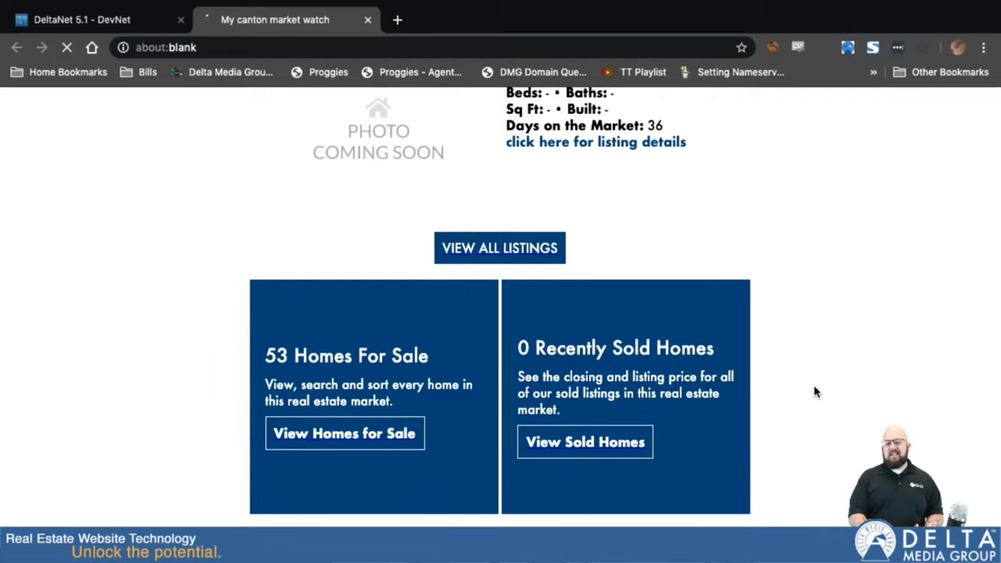
scroll(814, 392, up, 3)
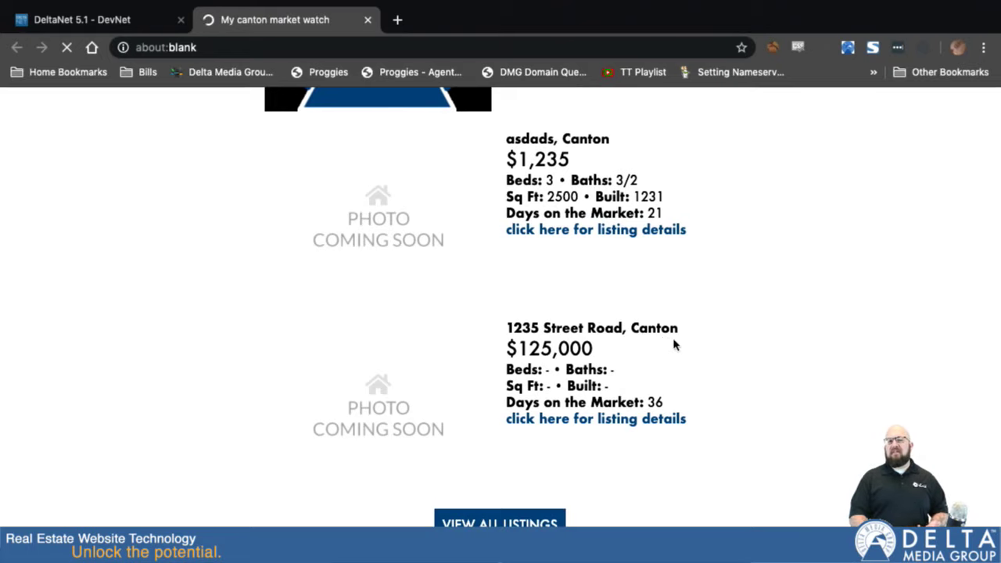
scroll(759, 387, down, 4)
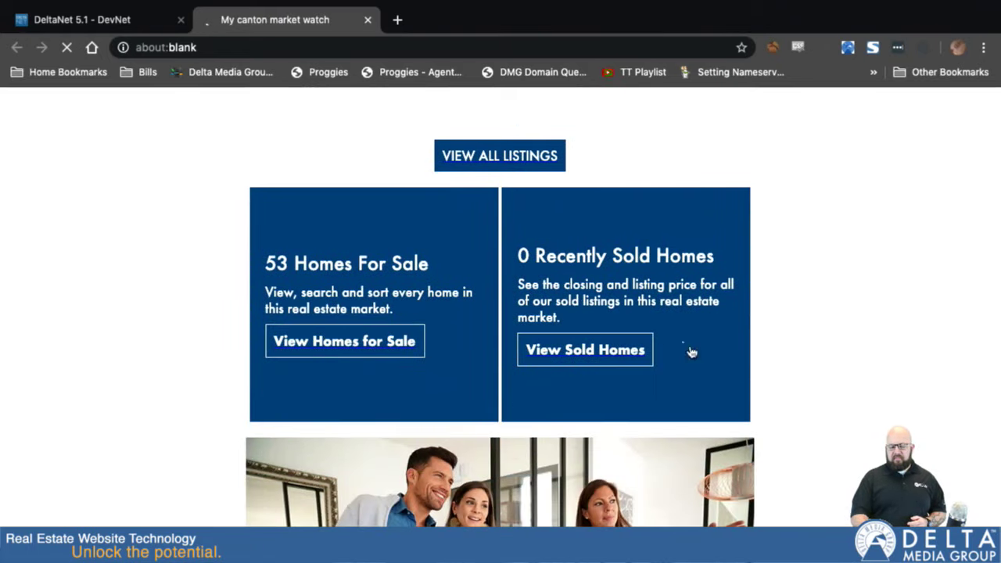
scroll(608, 402, down, 7)
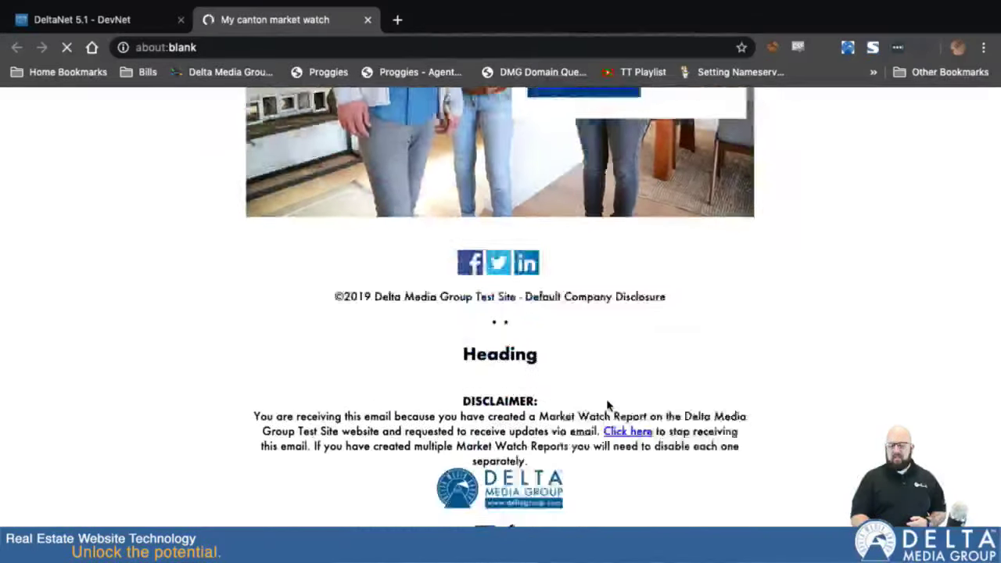
scroll(754, 267, up, 20)
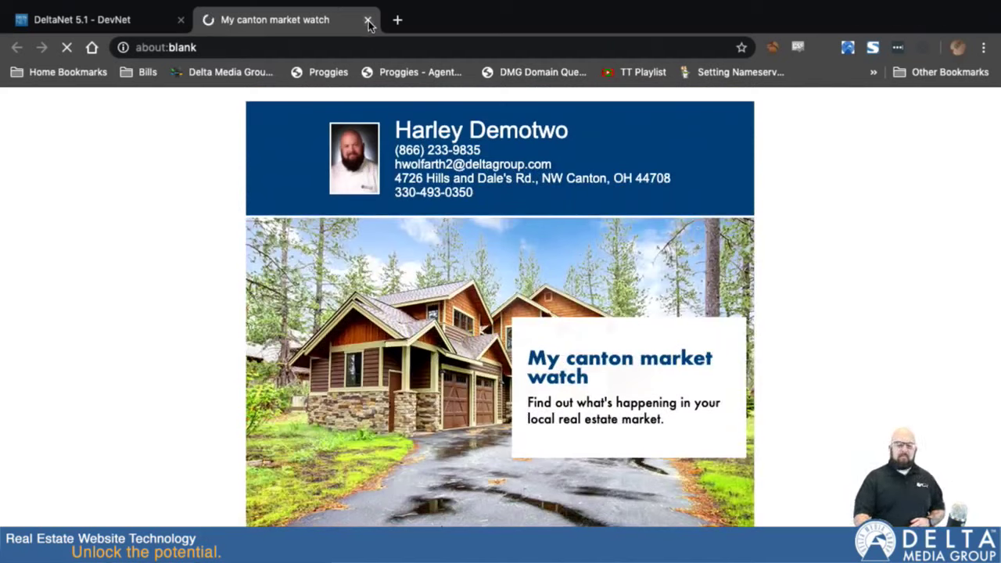
click(368, 25)
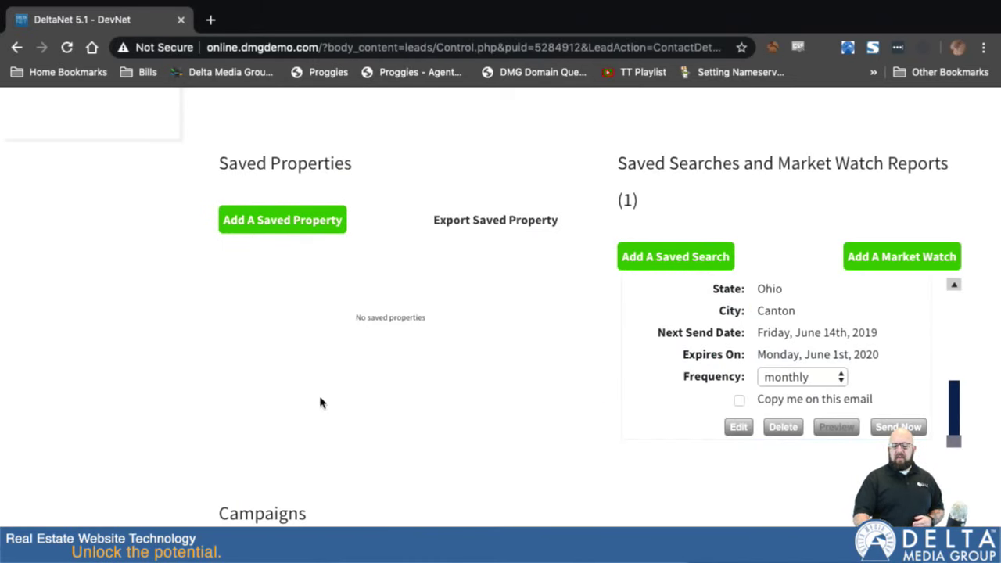
Go to the agent's own market watches in the listings area and look over the existing entries
scroll(187, 282, up, 10)
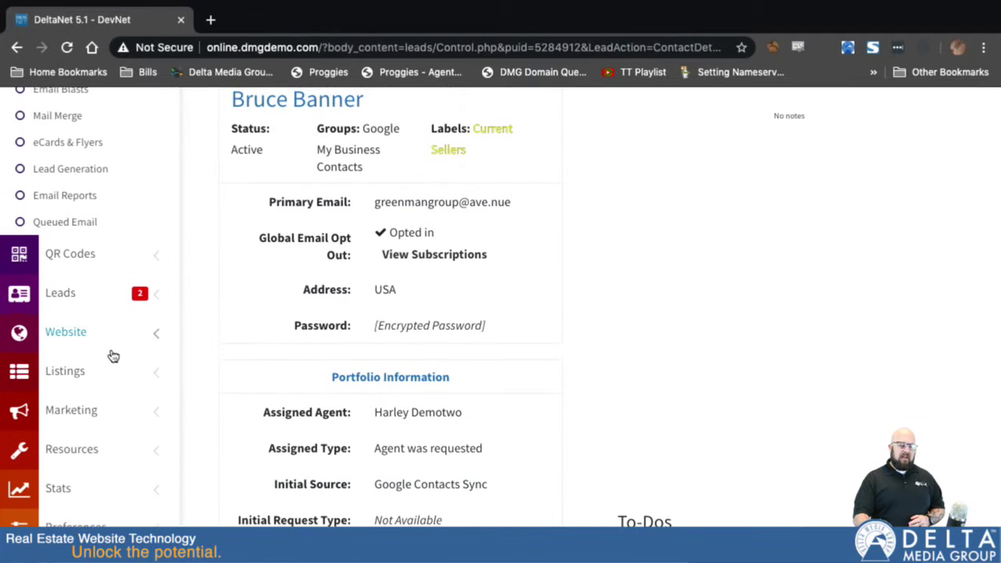
click(93, 375)
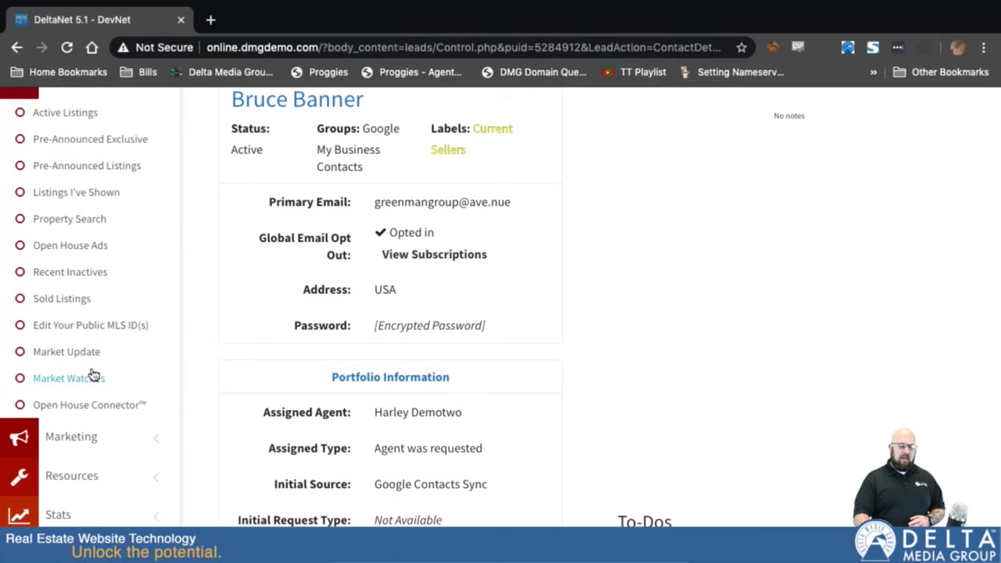
click(69, 380)
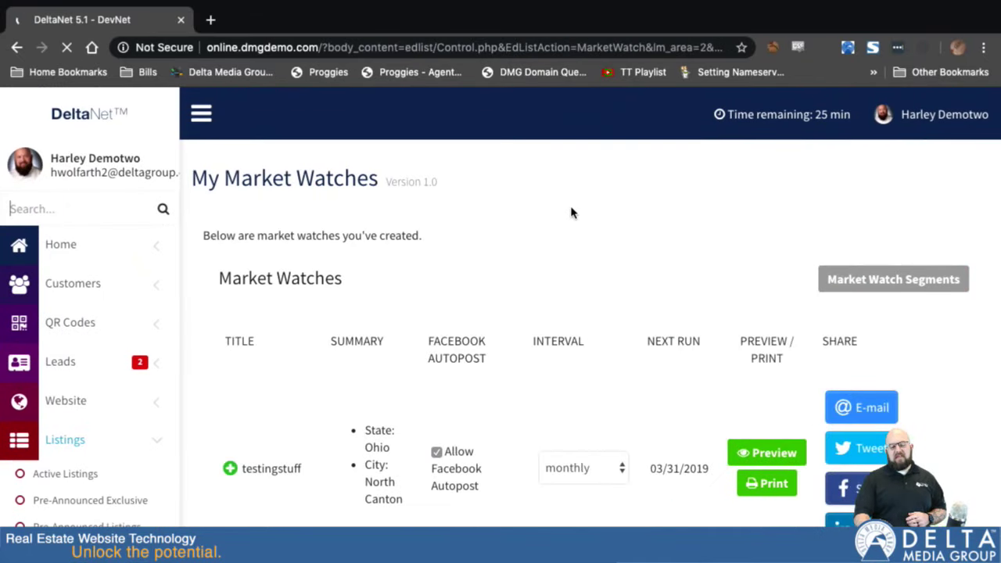
scroll(532, 331, down, 1)
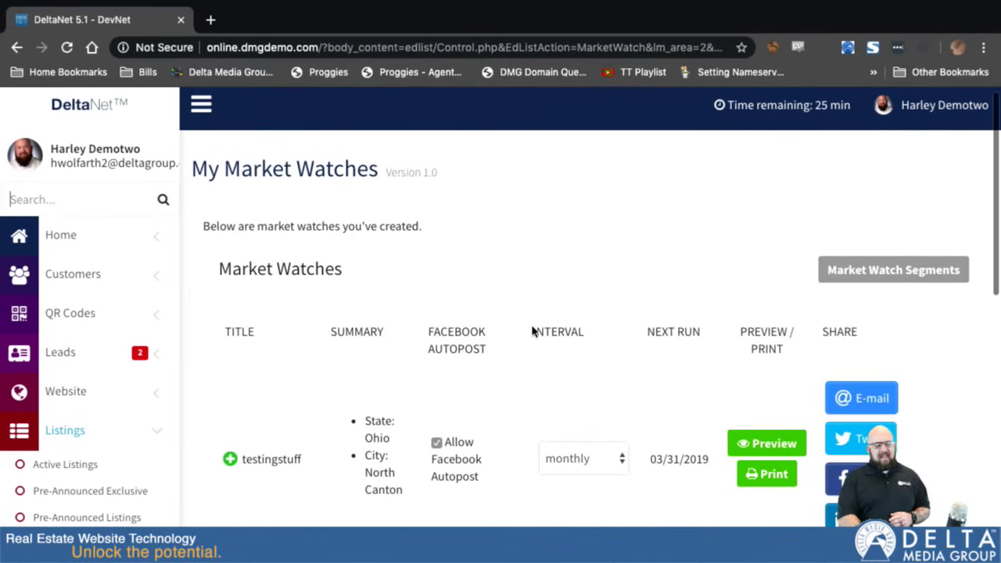
scroll(532, 332, down, 8)
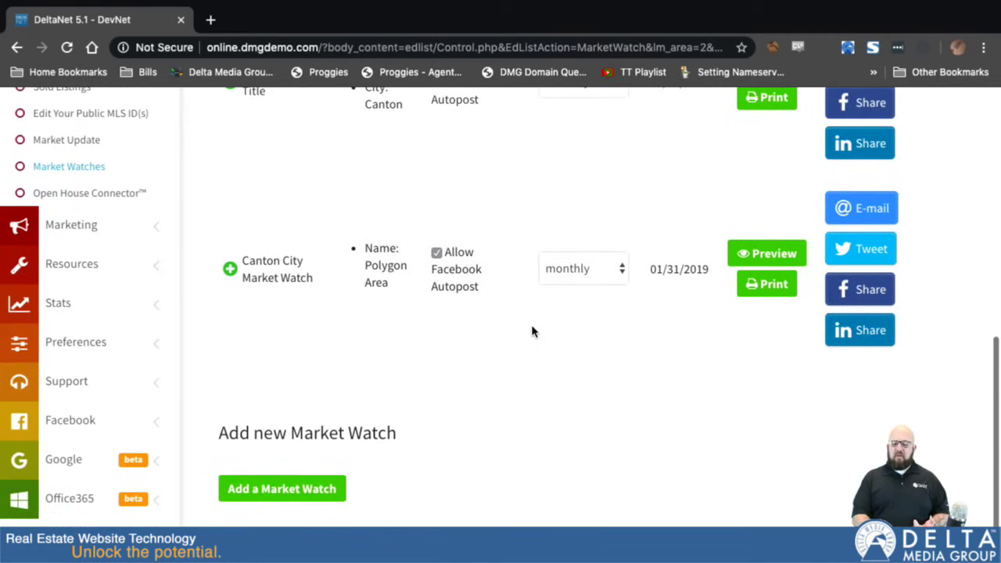
scroll(532, 332, up, 5)
scroll(587, 287, up, 2)
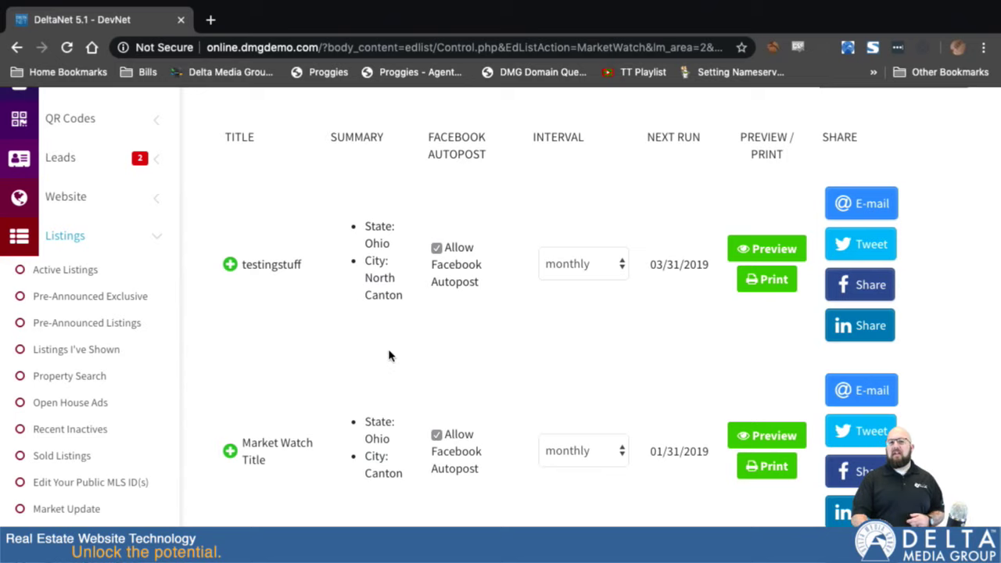
Start adding a new market watch defined by boundary on the My Market Watches page
scroll(388, 356, down, 3)
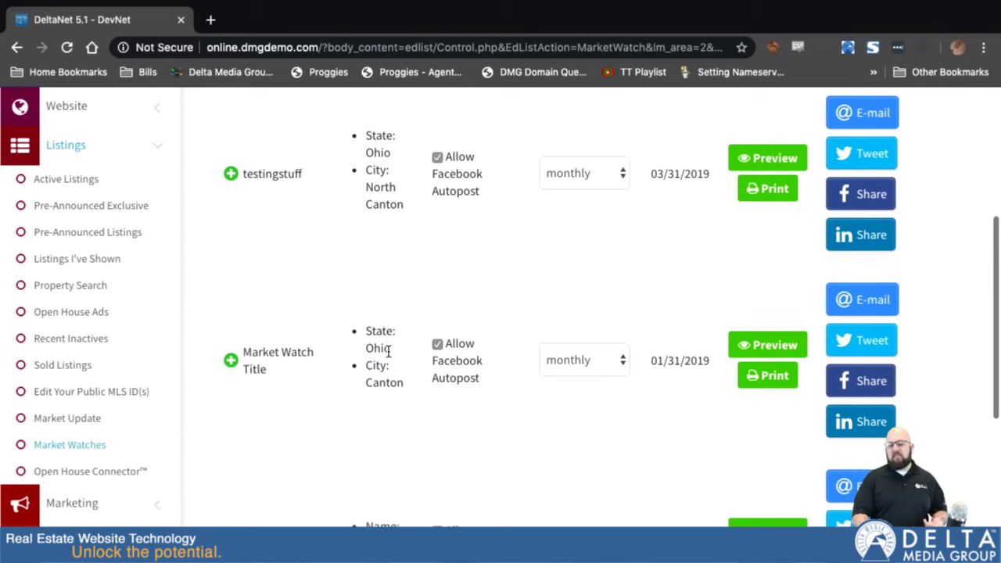
scroll(388, 357, down, 2)
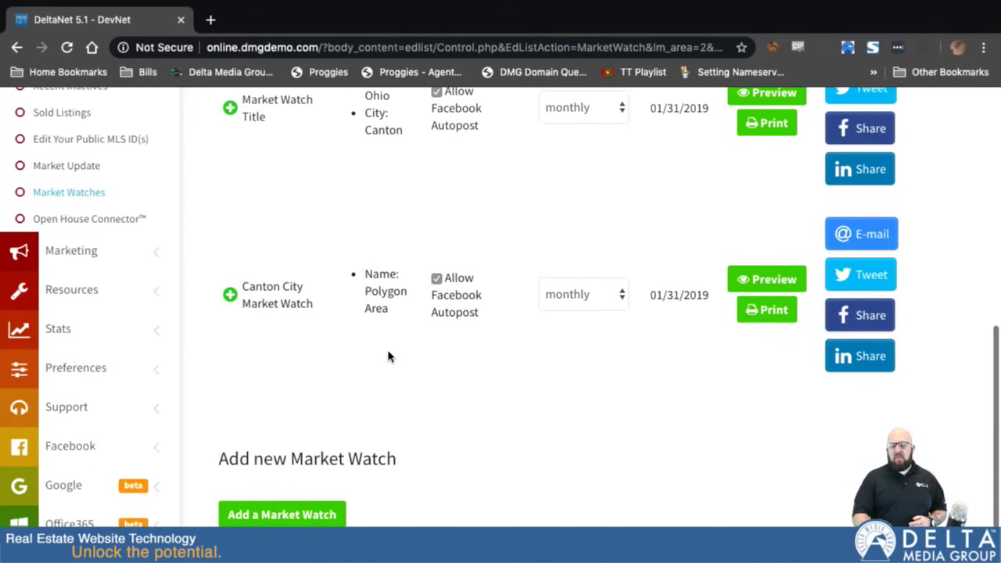
scroll(388, 357, down, 1)
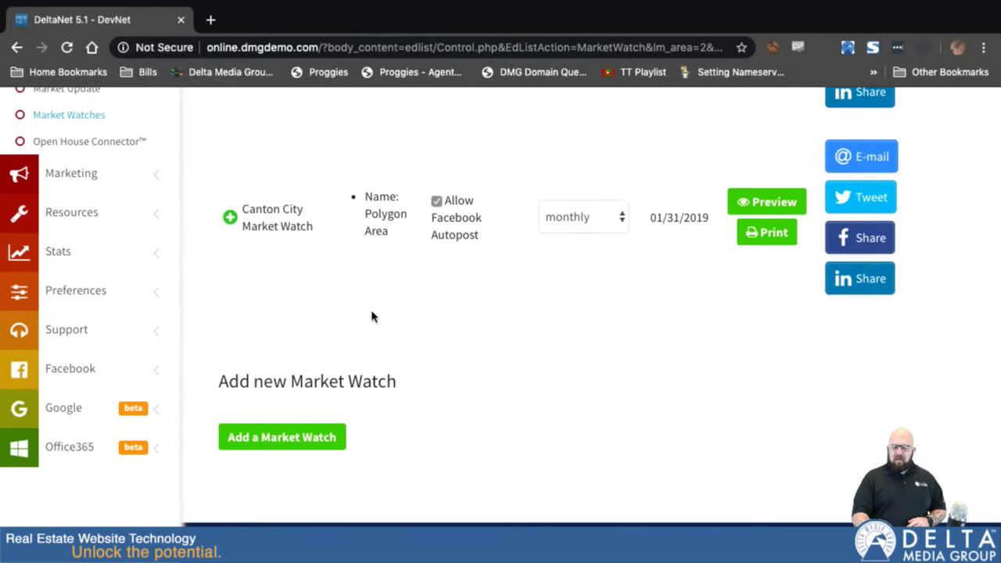
click(276, 439)
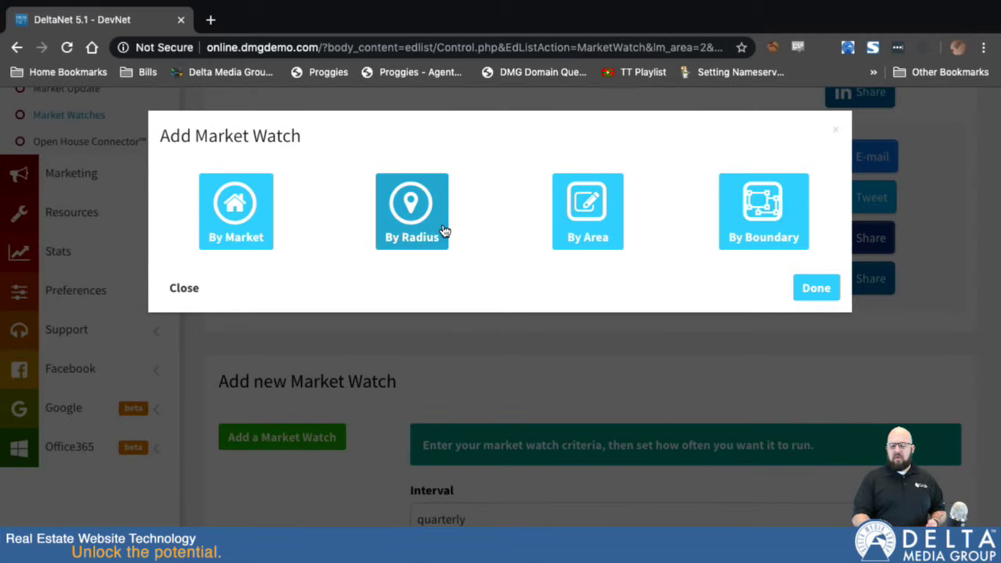
click(764, 215)
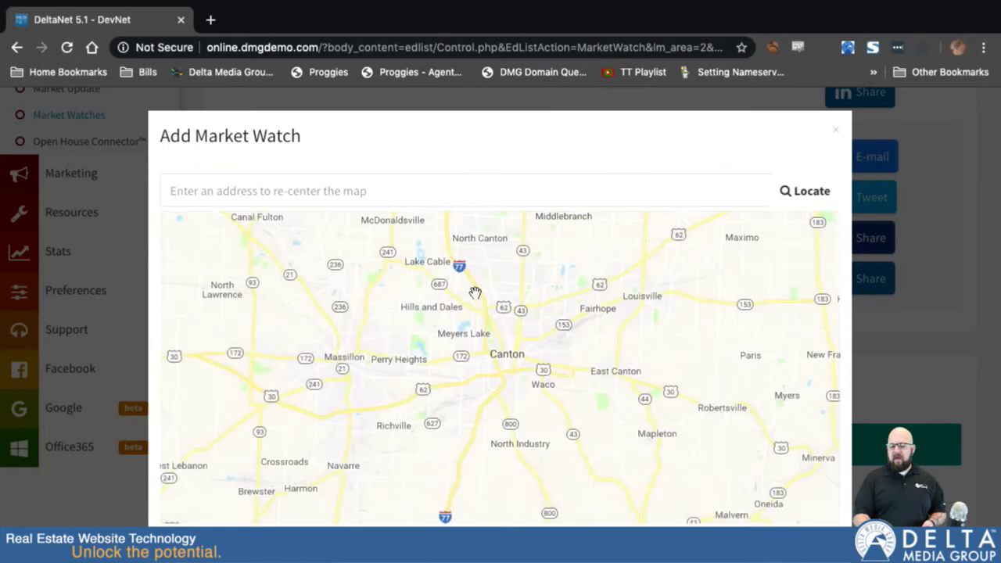
Set the boundary type to School Attendance Zones and choose Avondale Elementary School as the market watch's area
scroll(456, 418, down, 5)
click(428, 389)
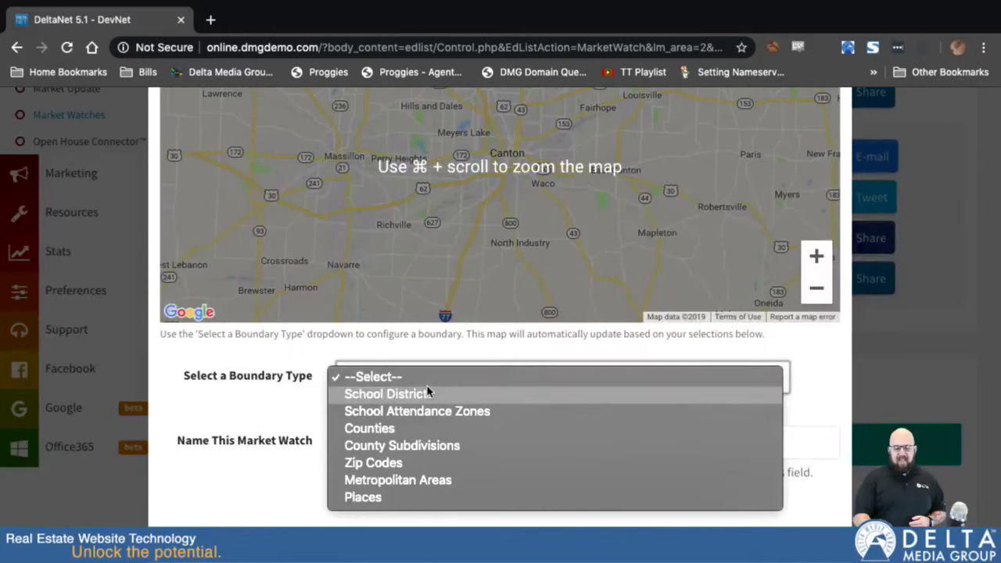
click(429, 411)
click(419, 428)
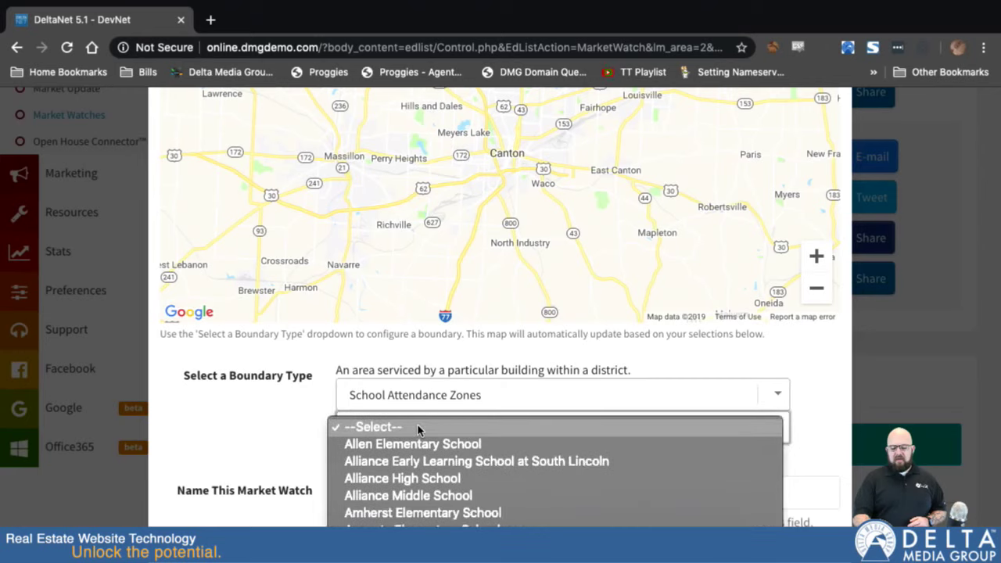
scroll(411, 496, down, 4)
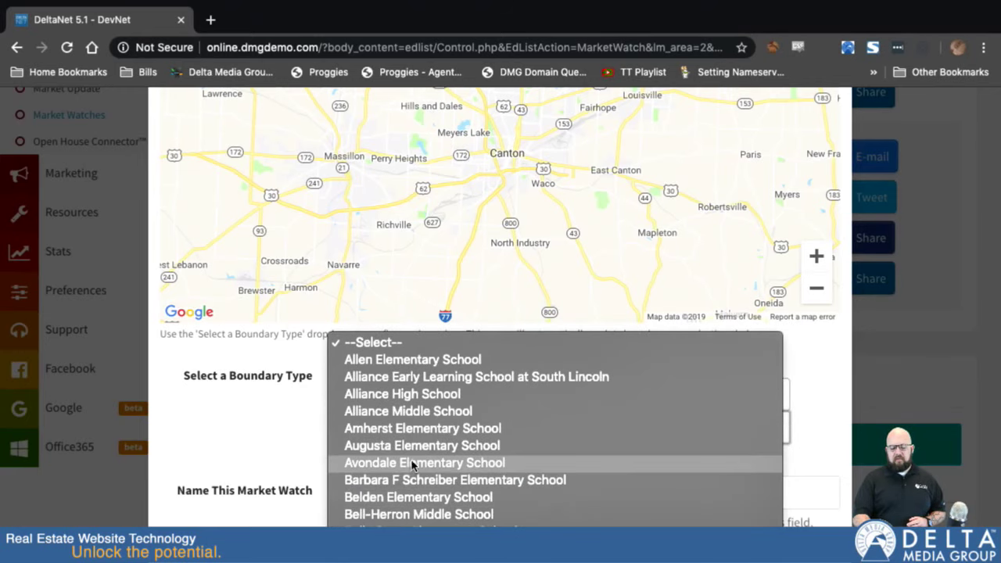
click(413, 464)
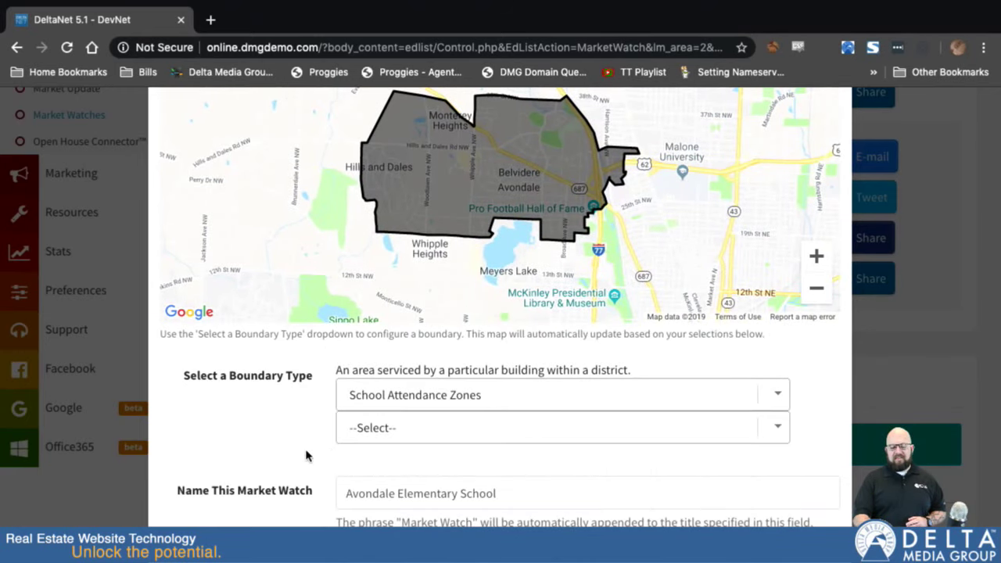
scroll(399, 383, down, 3)
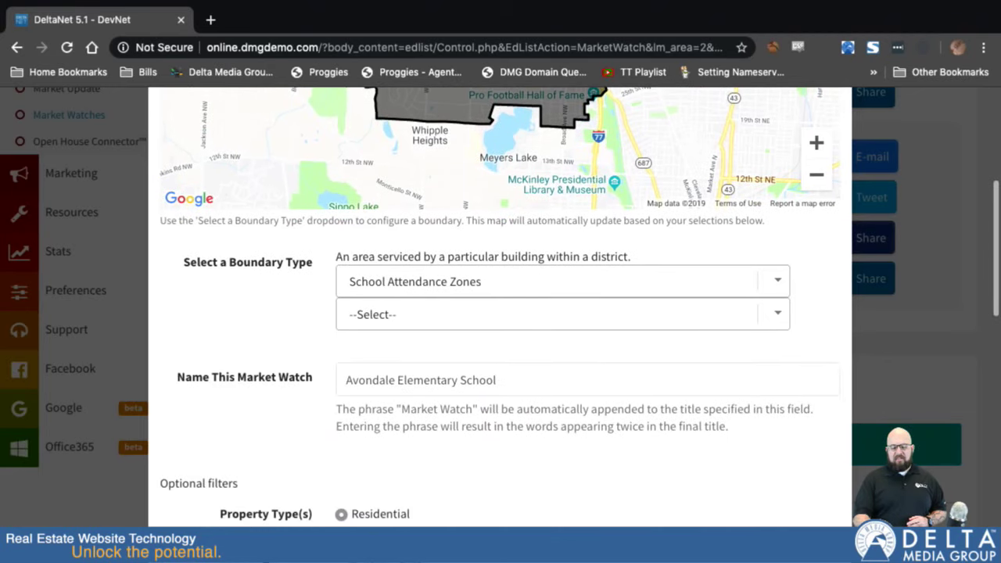
Accept the Avondale Elementary School criteria with the optional filters left blank and create the market watch with a quarterly interval
scroll(522, 460, down, 12)
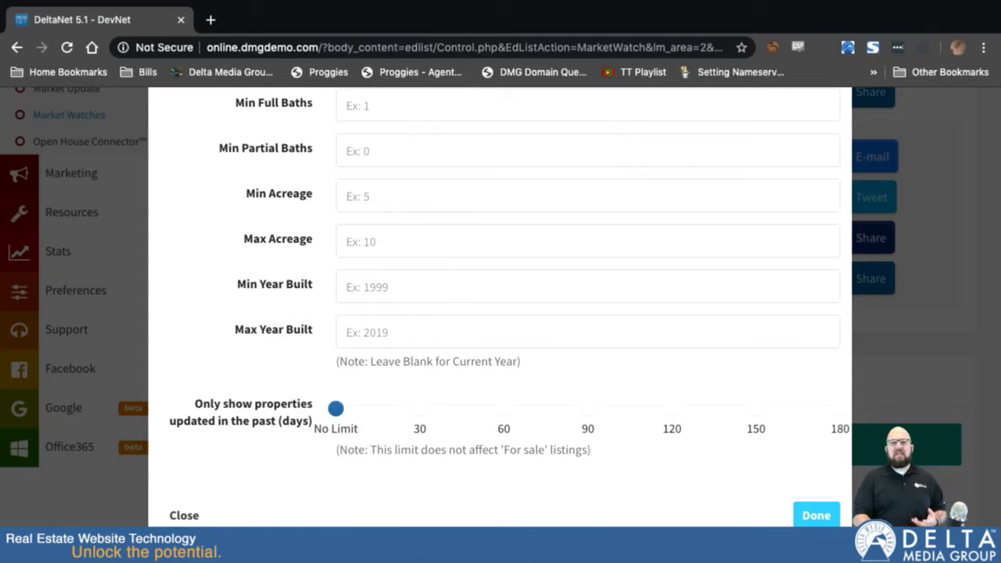
click(816, 516)
scroll(429, 523, down, 2)
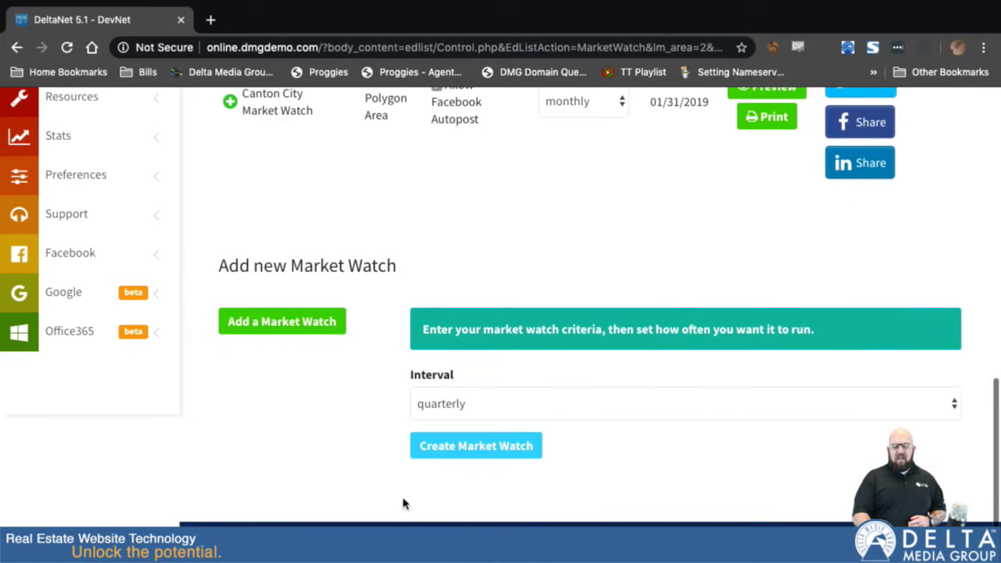
click(479, 404)
click(458, 405)
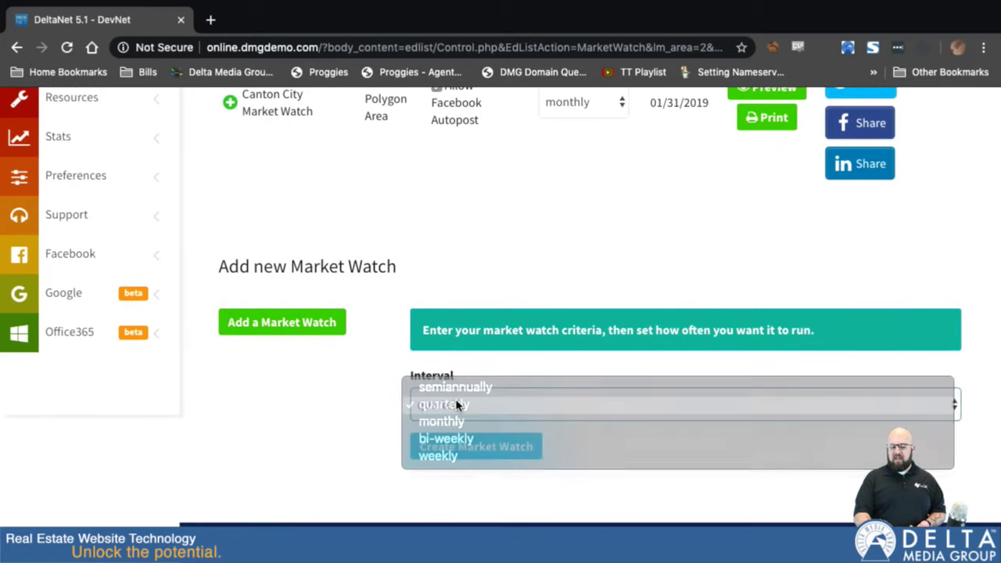
click(460, 460)
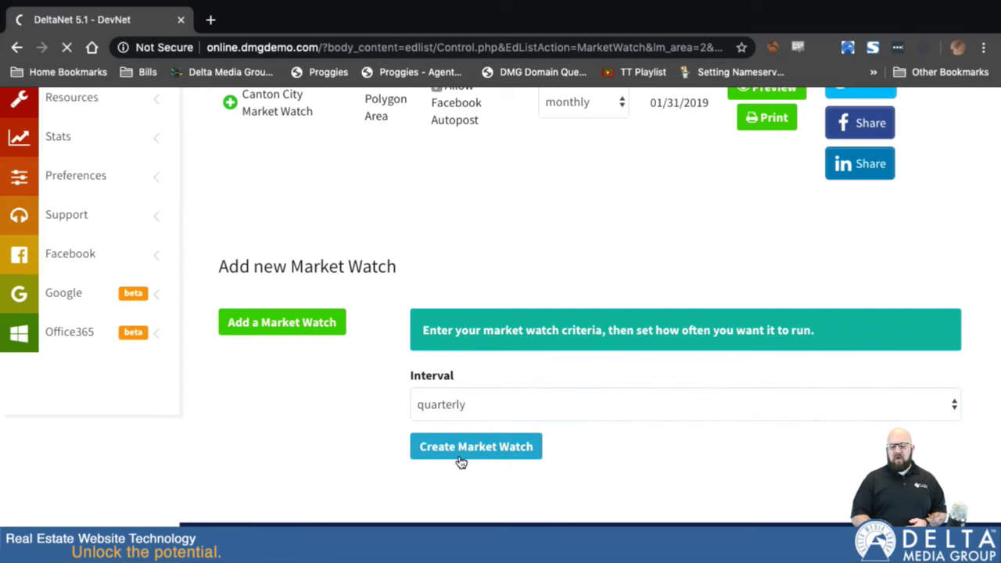
Preview the new Avondale Elementary School market watch report in the browser and close the preview
scroll(458, 460, down, 3)
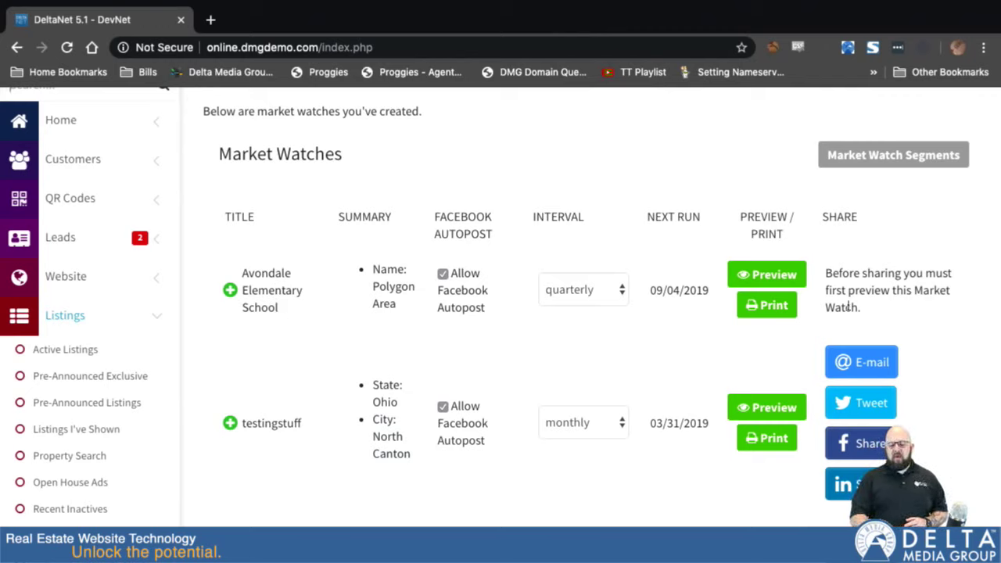
click(764, 275)
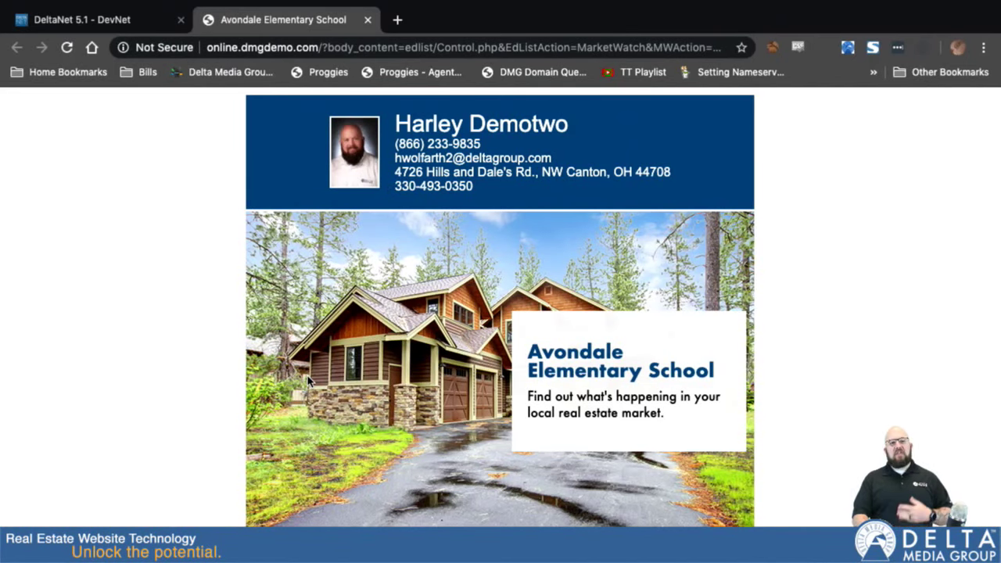
click(367, 21)
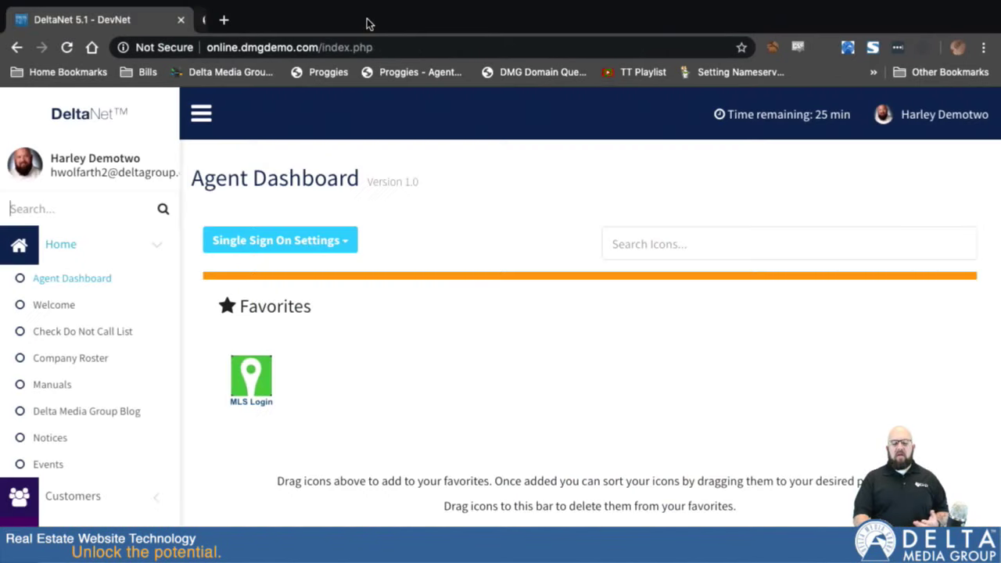
Return from the agent dashboard to the agent's own market watches in the listings area
scroll(509, 301, down, 4)
scroll(510, 302, up, 3)
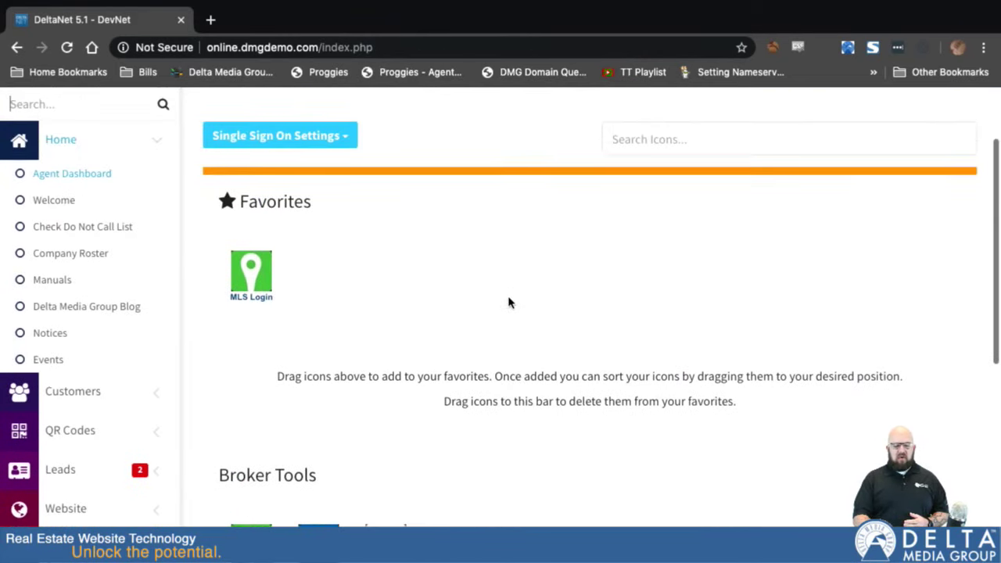
scroll(508, 302, down, 4)
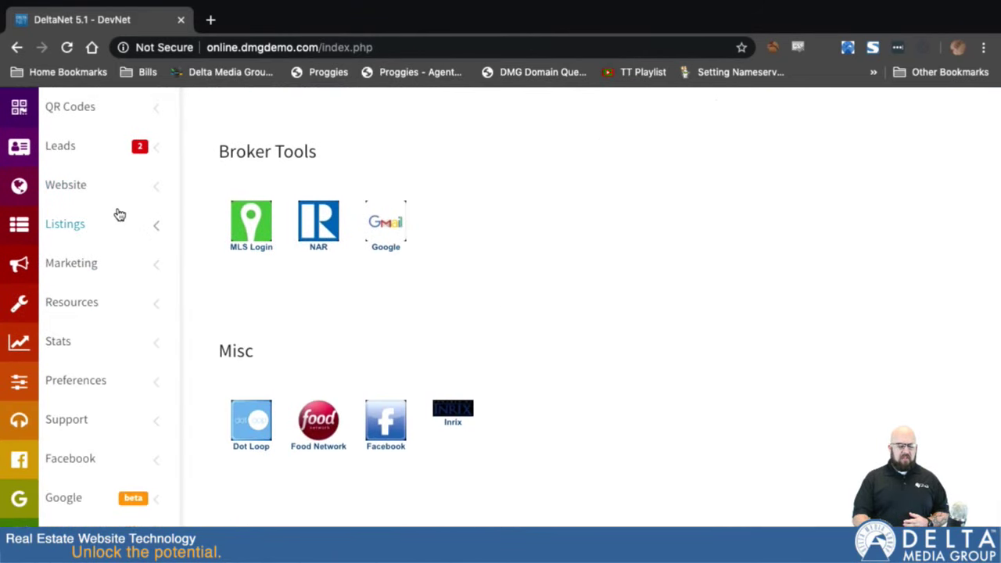
scroll(119, 215, up, 1)
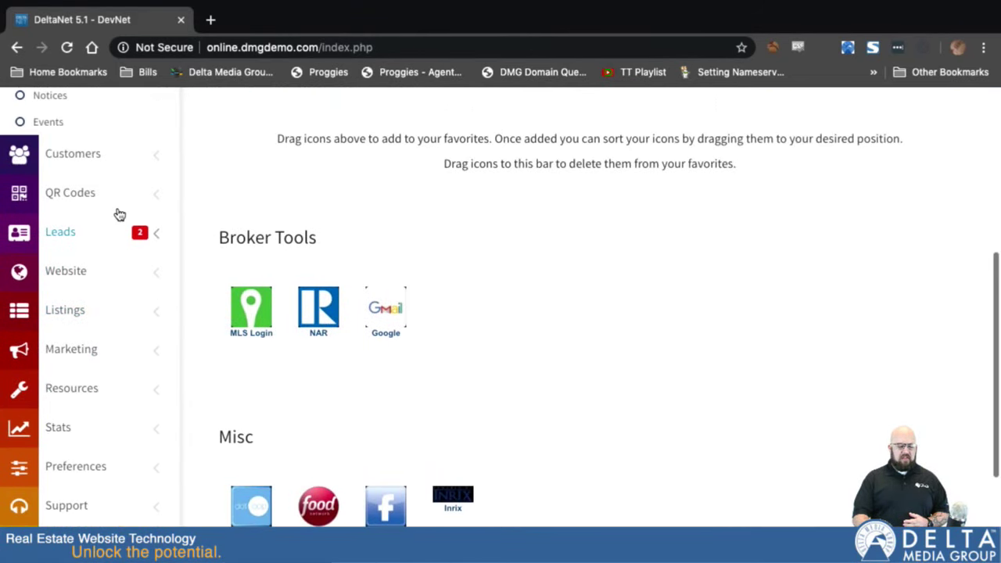
click(88, 322)
click(82, 395)
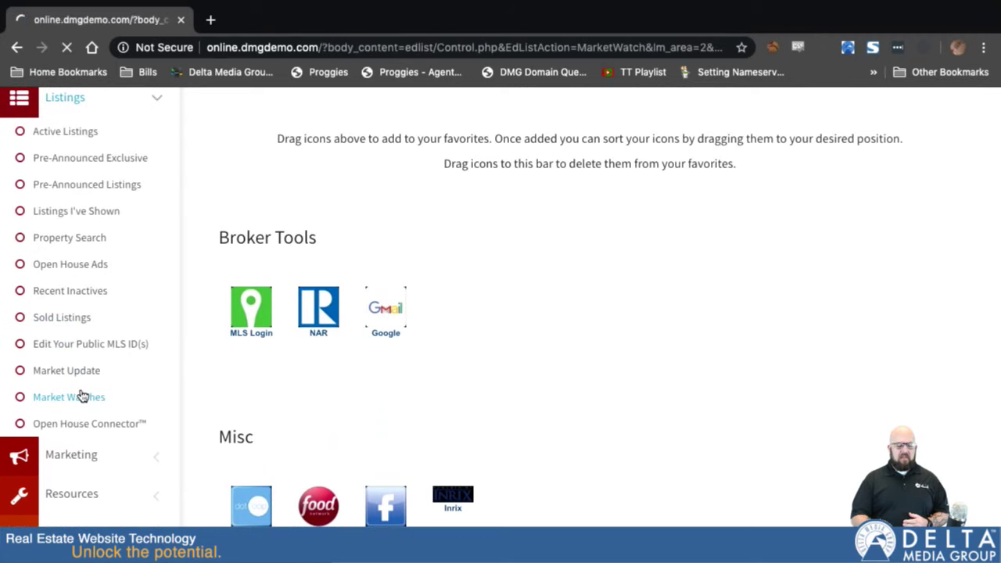
scroll(471, 413, down, 1)
scroll(471, 414, down, 5)
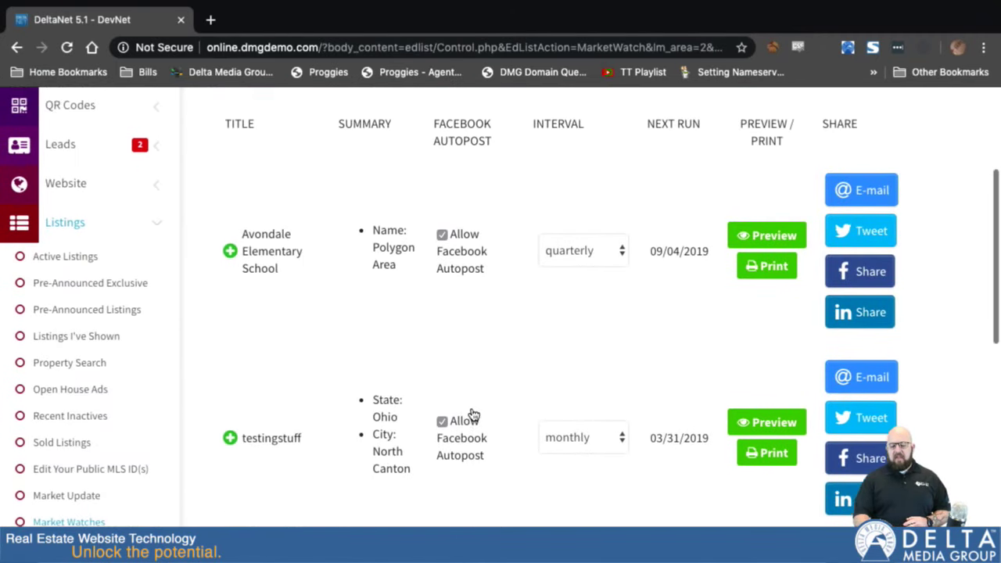
Expand the Avondale Elementary School entry to show its edit, delete and add-to-customers options
click(230, 265)
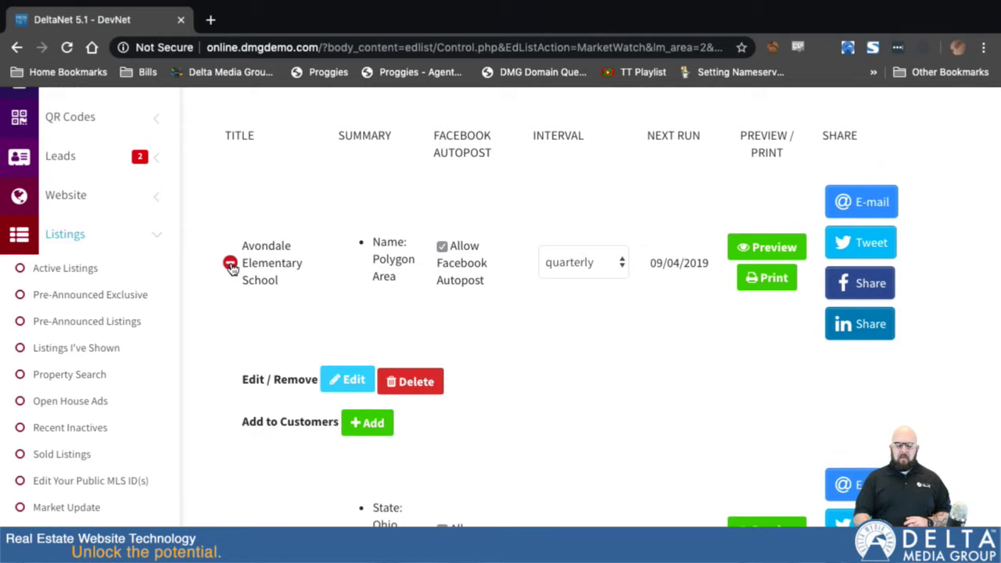
scroll(231, 268, down, 1)
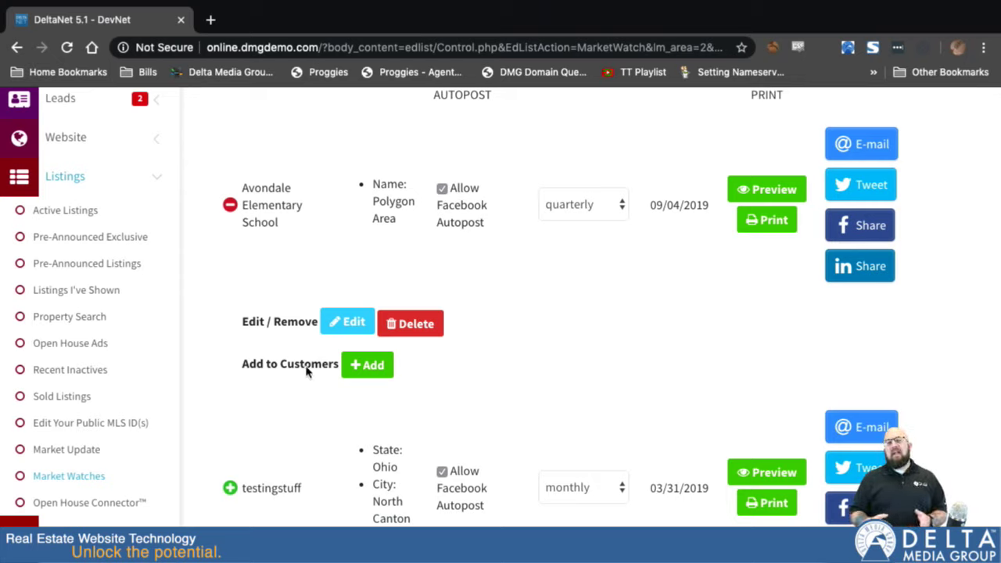
double_click(230, 204)
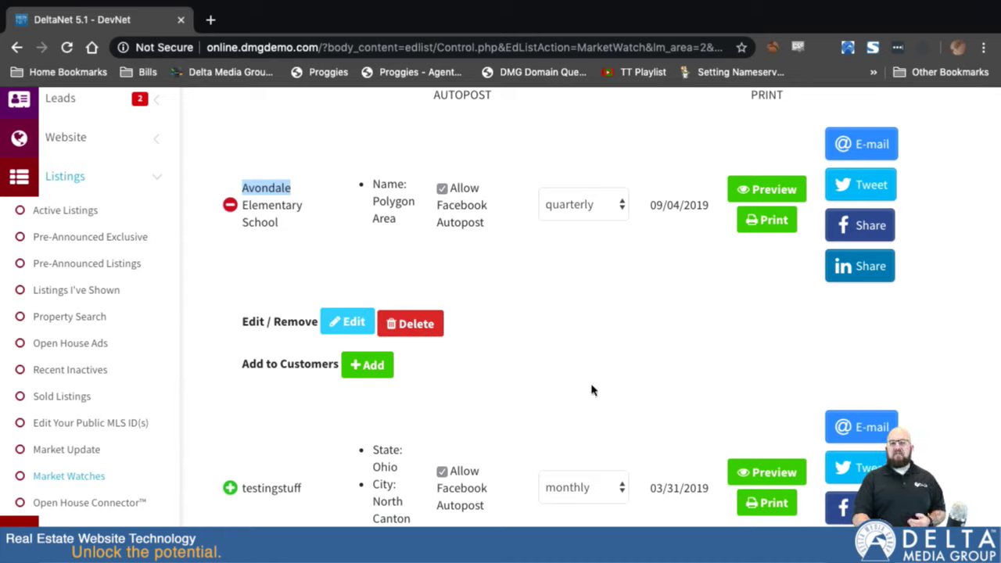
Copy the Avondale Elementary School market watch to an existing customer, found by first name, and to the customer group Group B
click(359, 370)
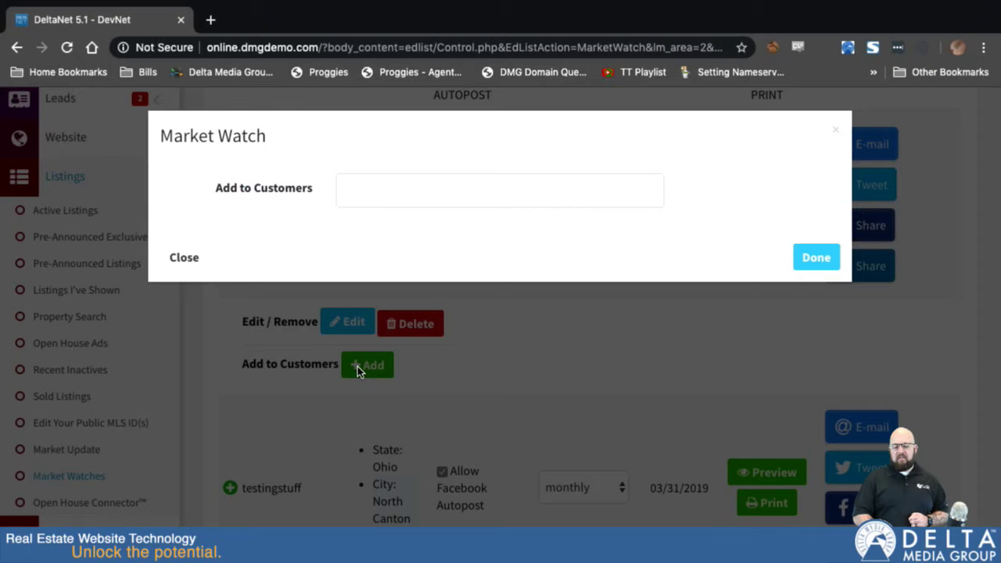
click(365, 188)
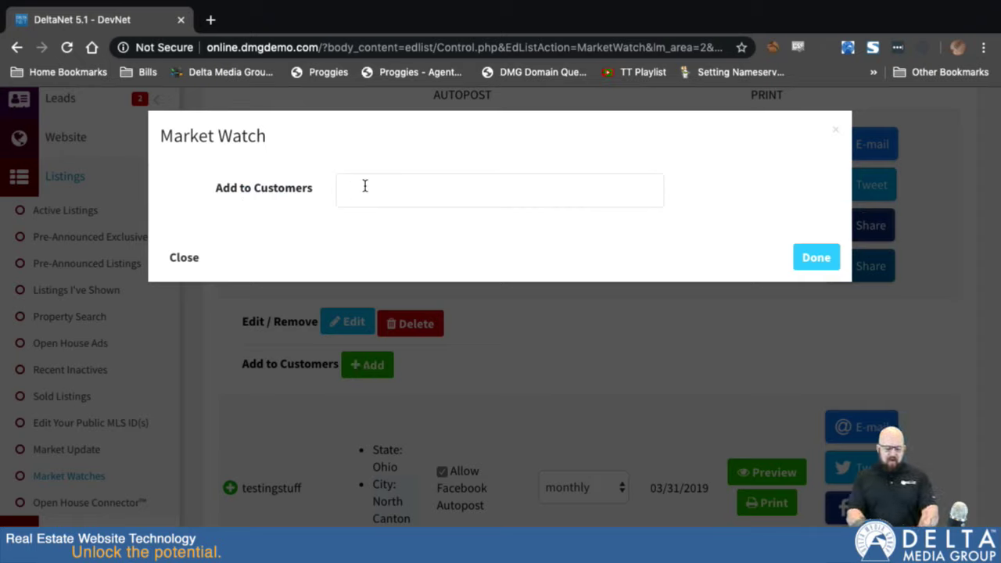
text(bruce)
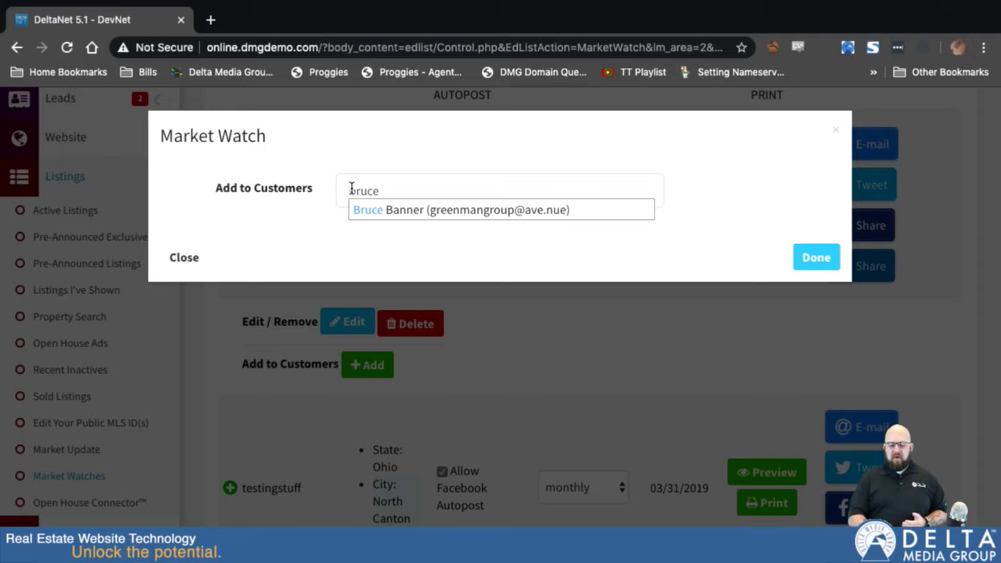
click(372, 209)
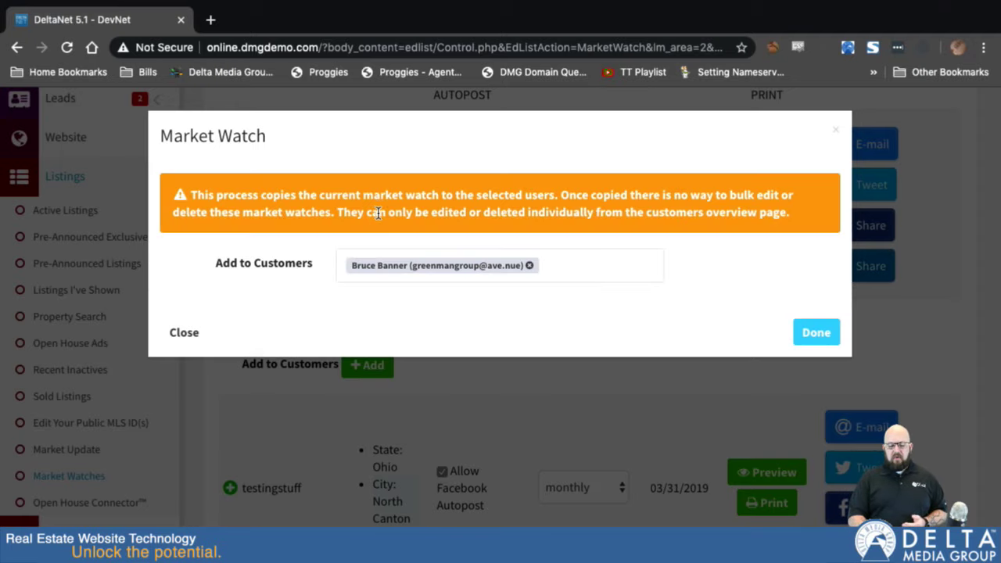
click(552, 274)
text(group)
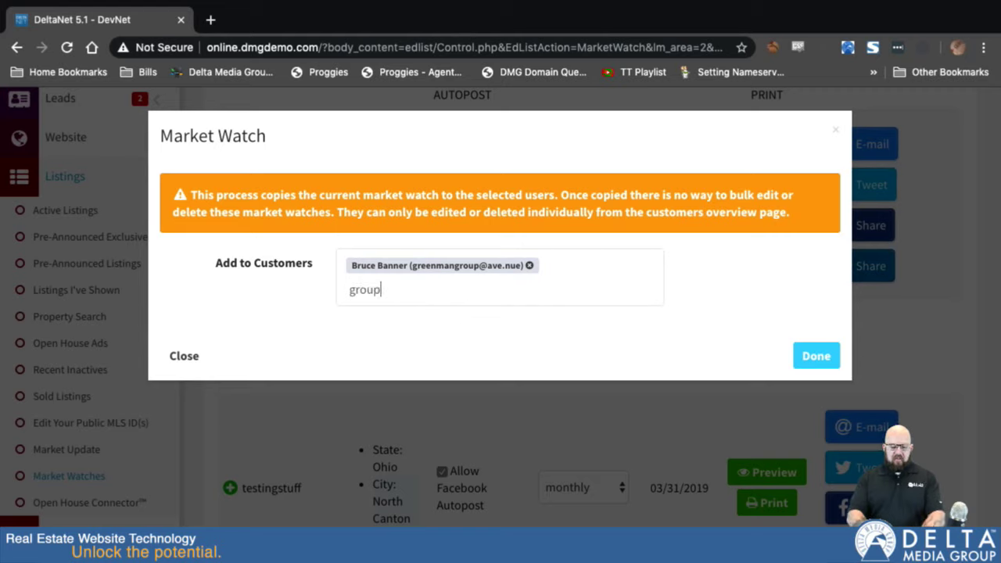
click(403, 349)
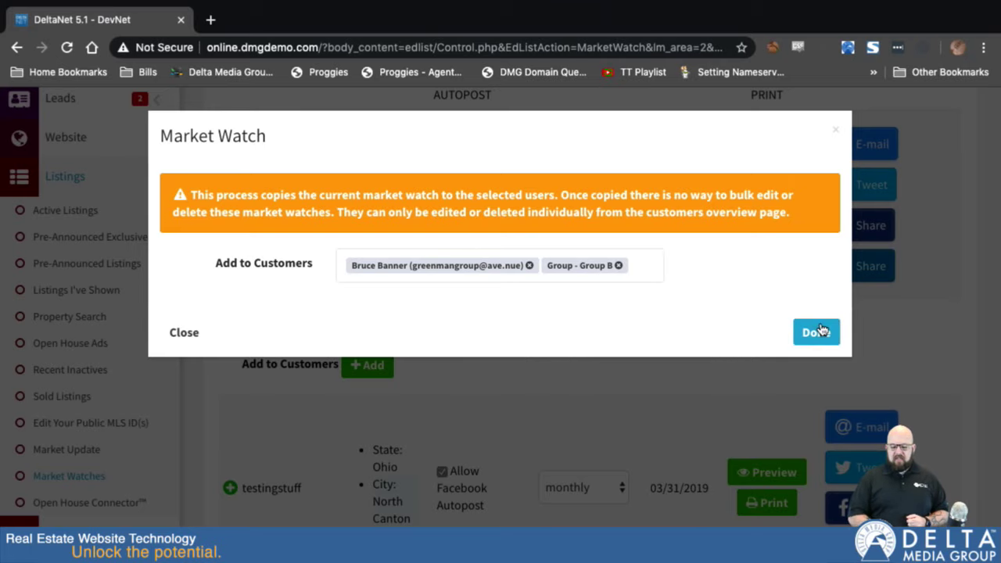
click(818, 332)
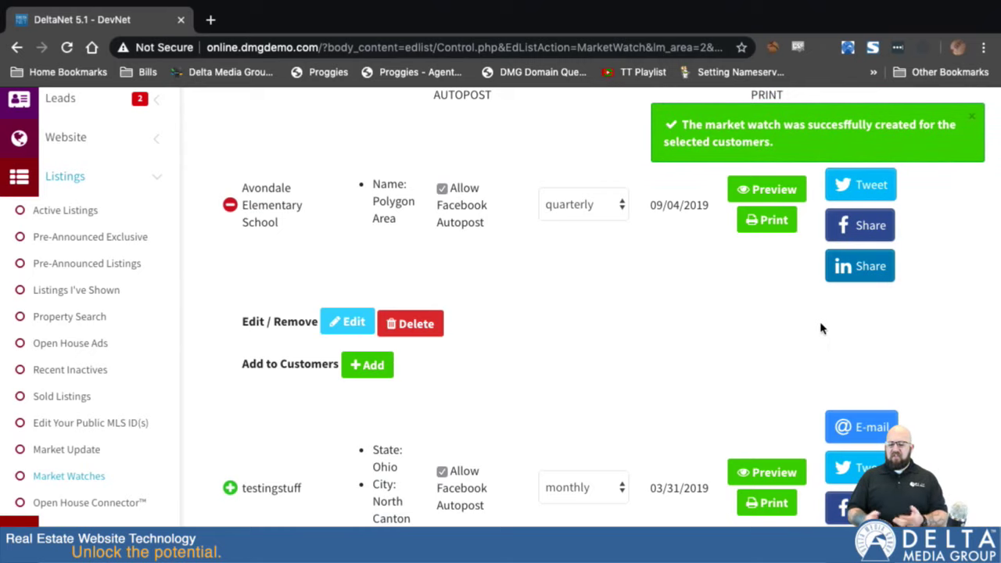
scroll(491, 284, up, 5)
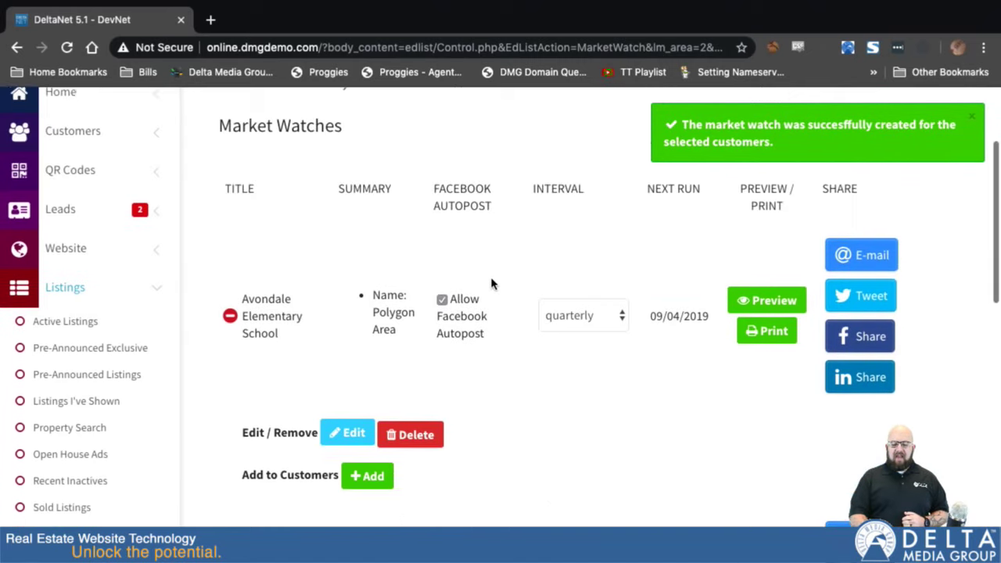
scroll(507, 236, down, 1)
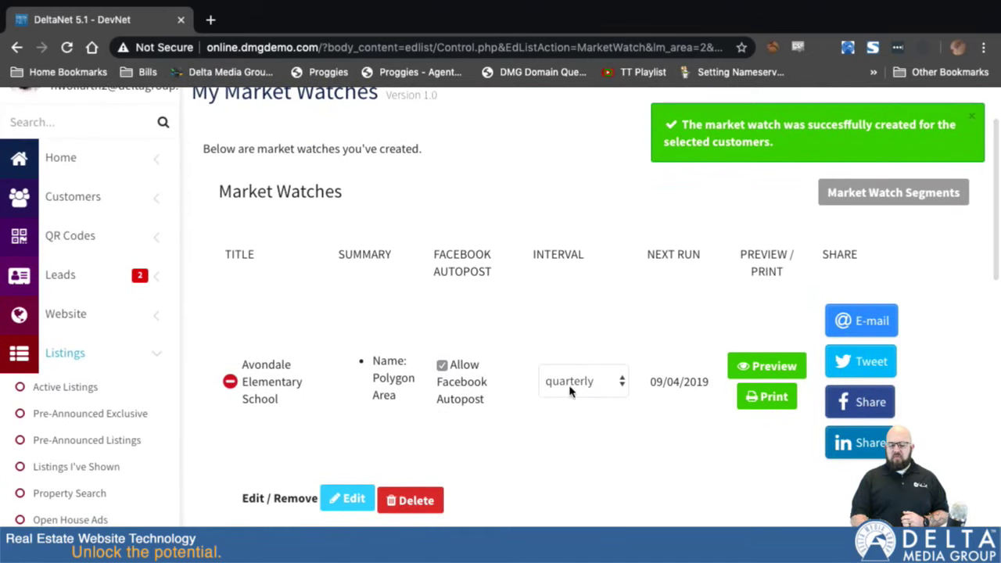